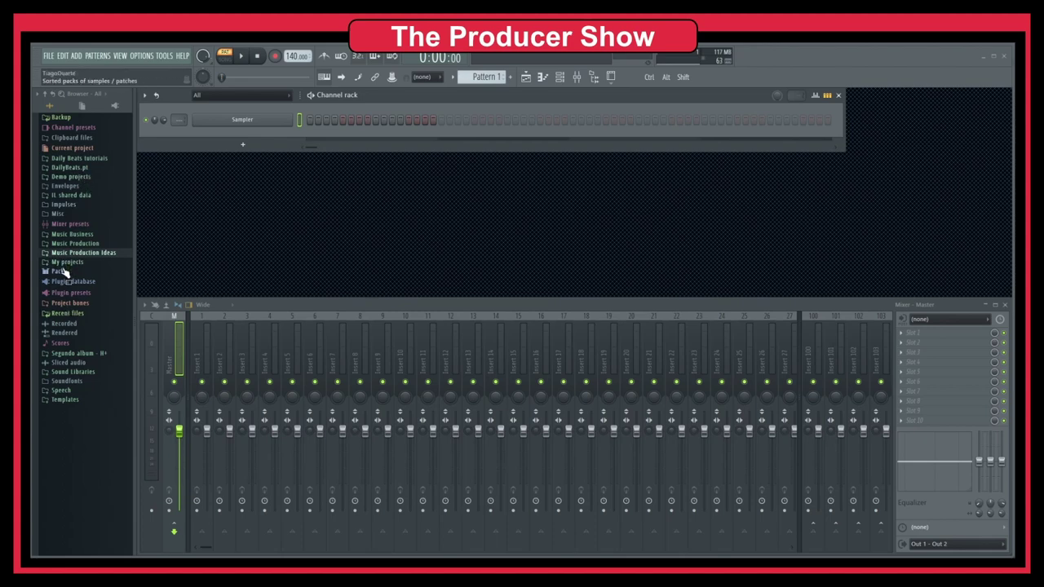
Show the playlist and place the DL Broken loop from the Loops pack at the start of Track 1
click(61, 271)
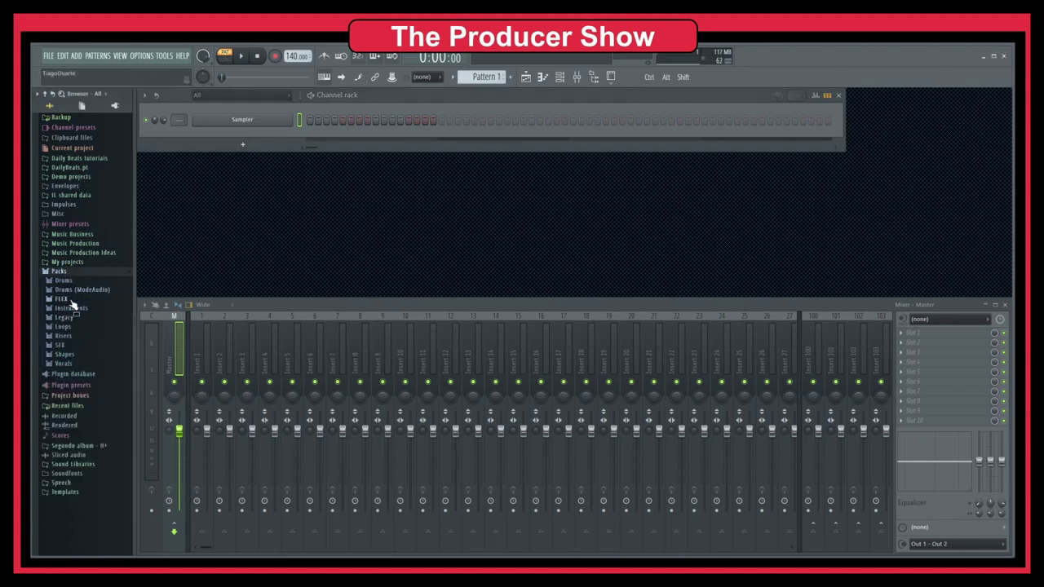
click(62, 326)
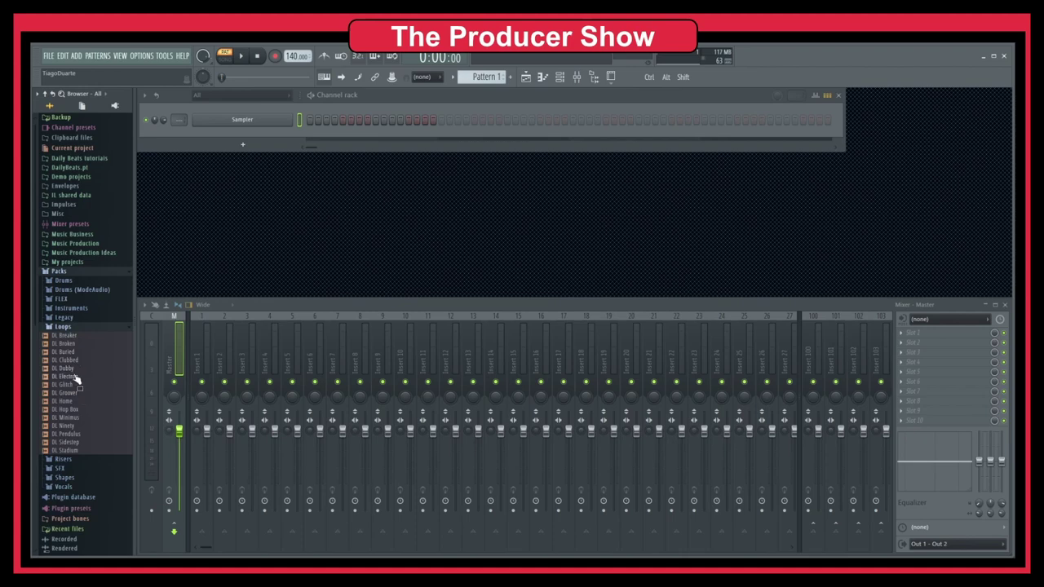
click(70, 385)
click(66, 343)
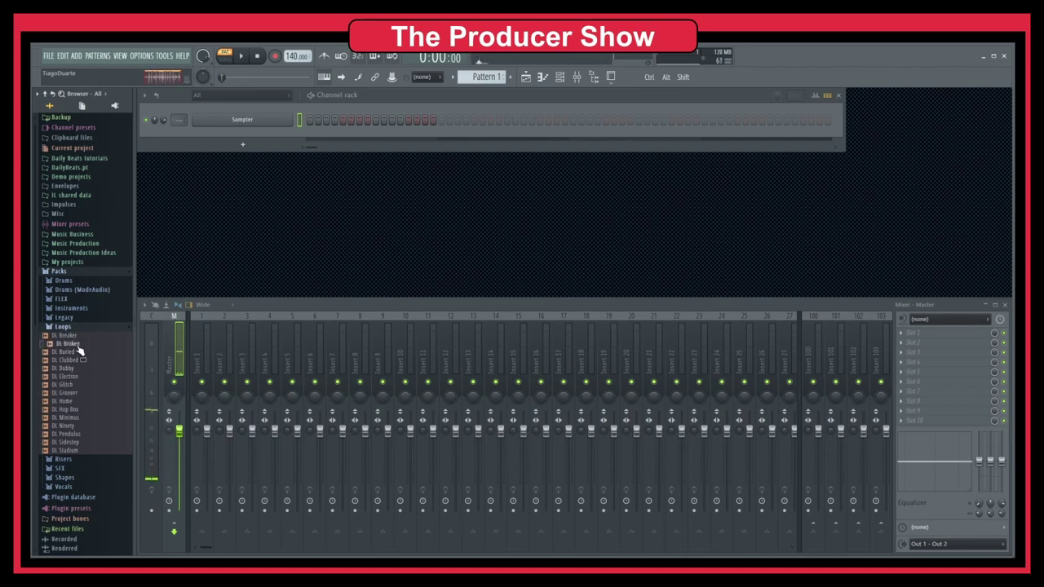
key(F5)
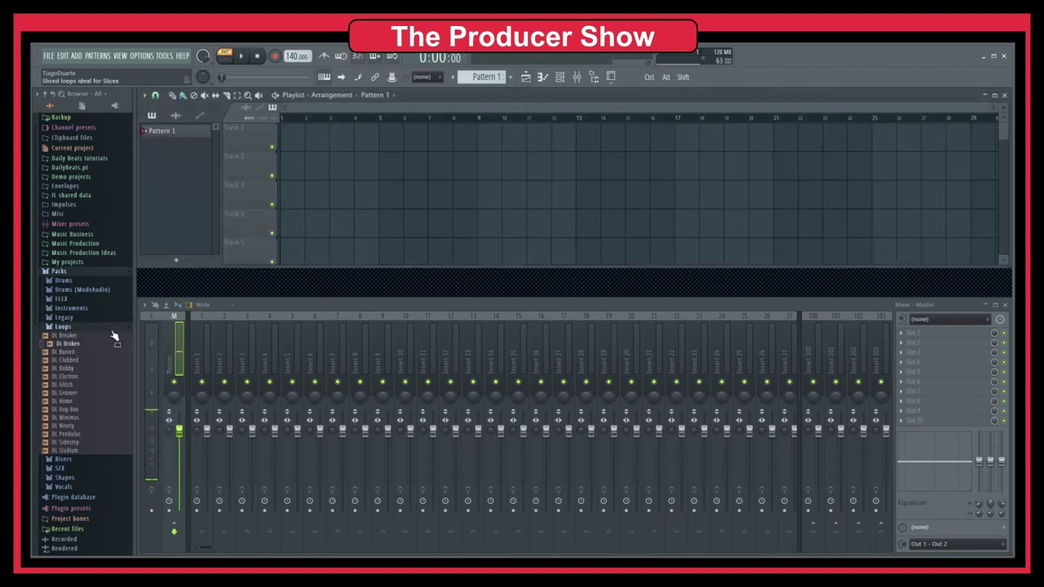
drag(67, 343, 296, 140)
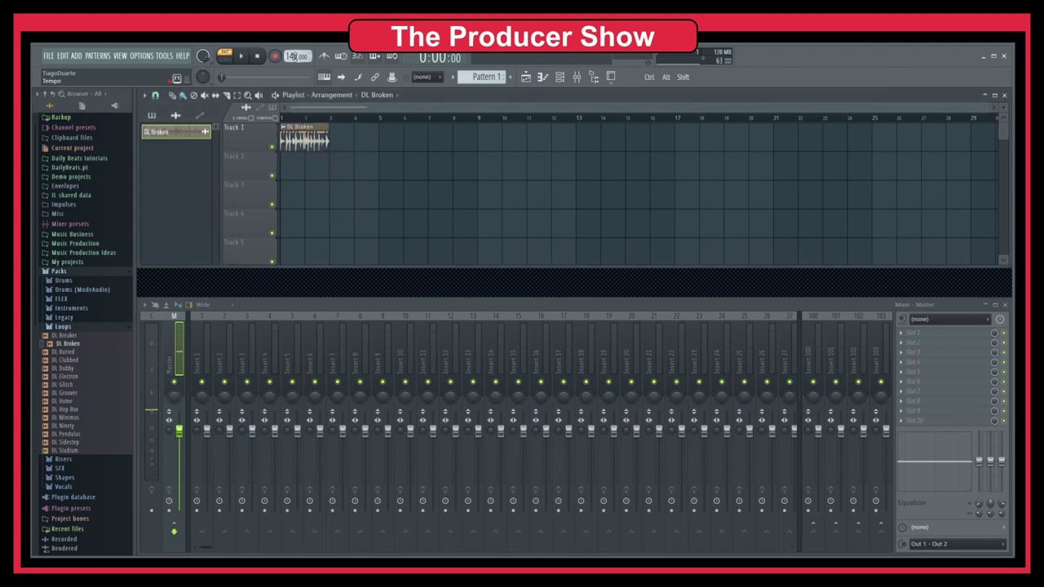
Set the project tempo to 90 BPM, accept restretching all channels, and start song playback
right_click(296, 56)
click(404, 85)
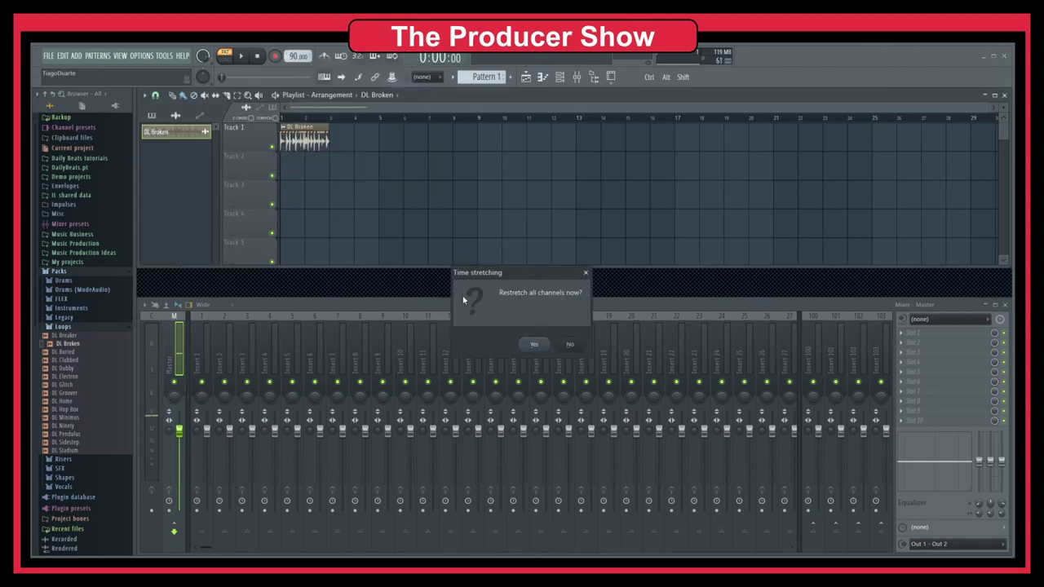
click(533, 346)
click(241, 64)
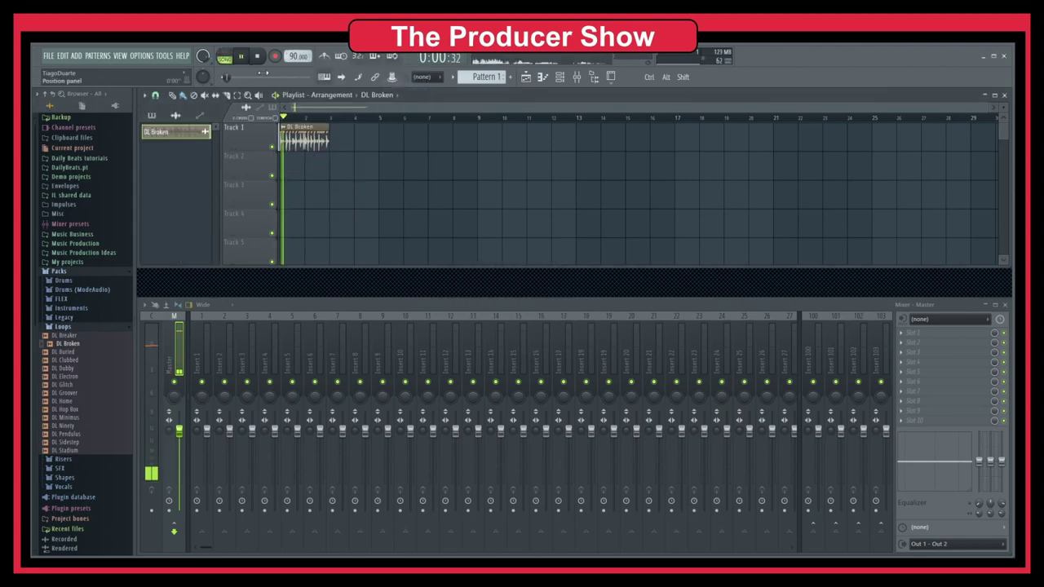
Close the playlist, route the DL Broken channel to mixer insert 1, and adjust that insert's stereo separation
click(1004, 95)
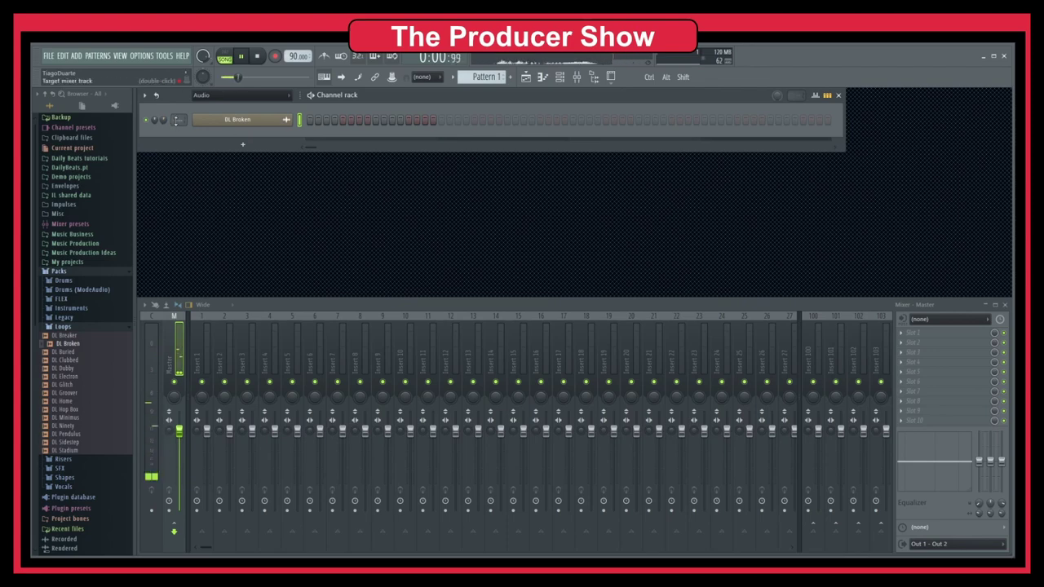
click(206, 351)
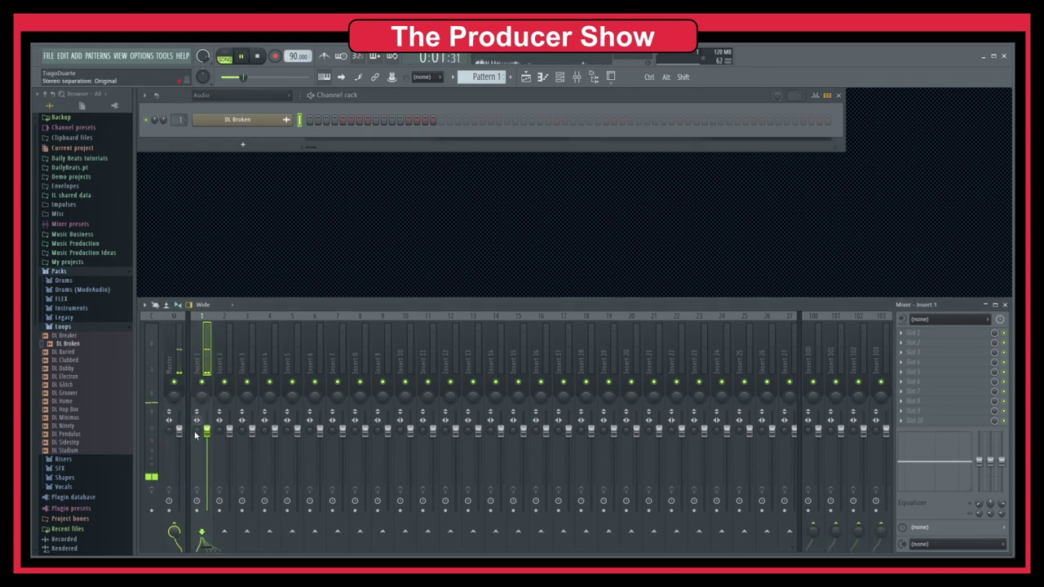
Load Fruity Stereo Enhancer into slot 1 of the Master track, stop playback, and hide the channel rack
click(173, 359)
click(911, 333)
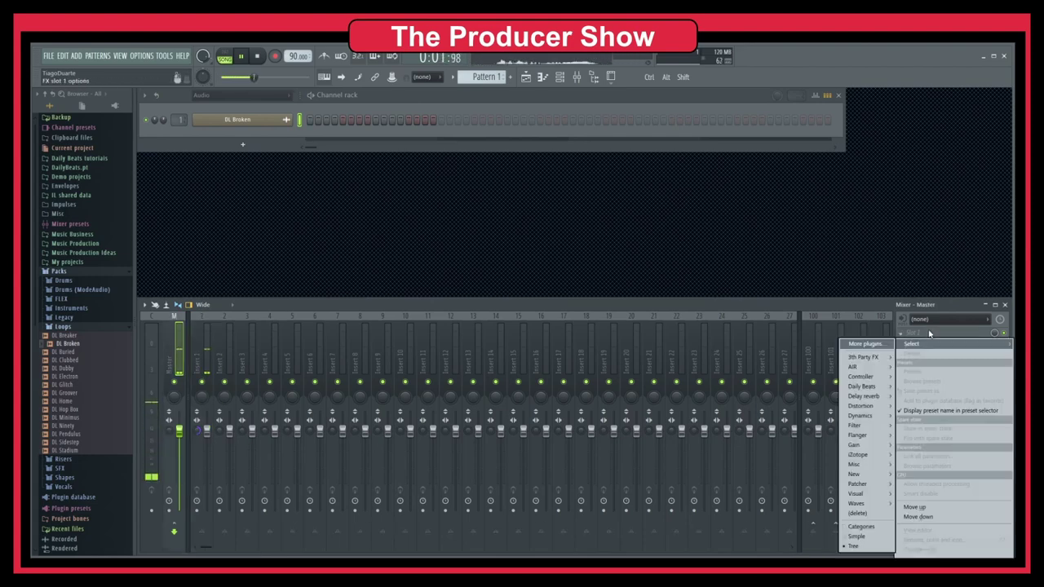
mouse_move(873, 455)
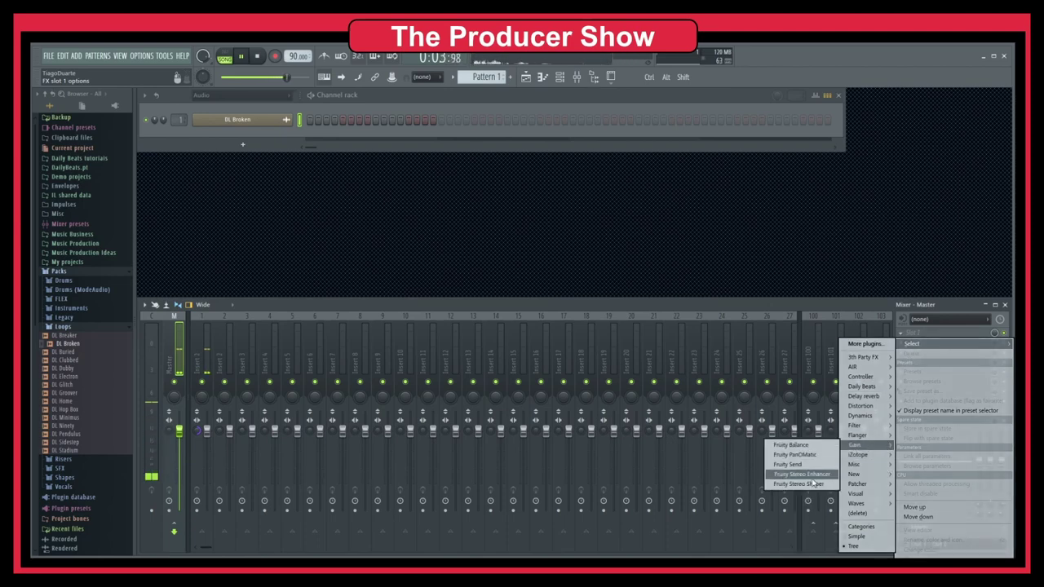
click(815, 477)
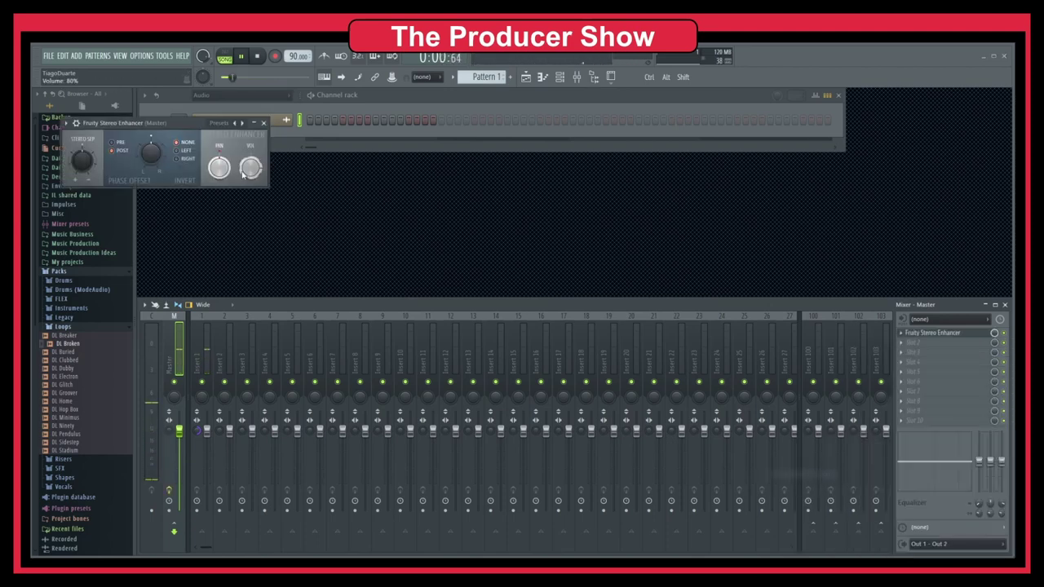
drag(175, 124, 509, 188)
key(space)
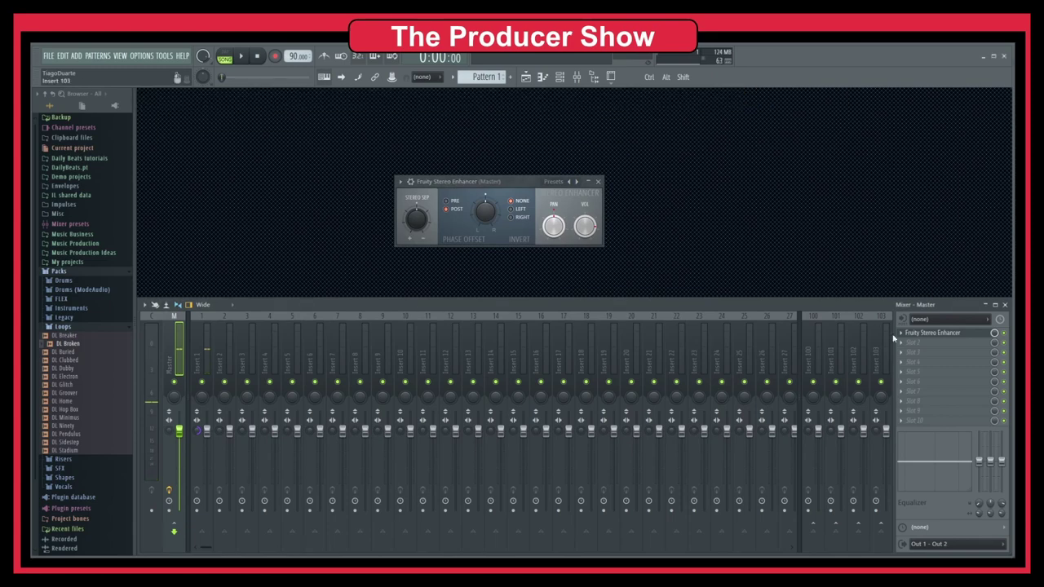
key(F6)
Load the Waves PAZ- Analyzer Stereo metering plugin into slot 10 of the Master track
click(919, 422)
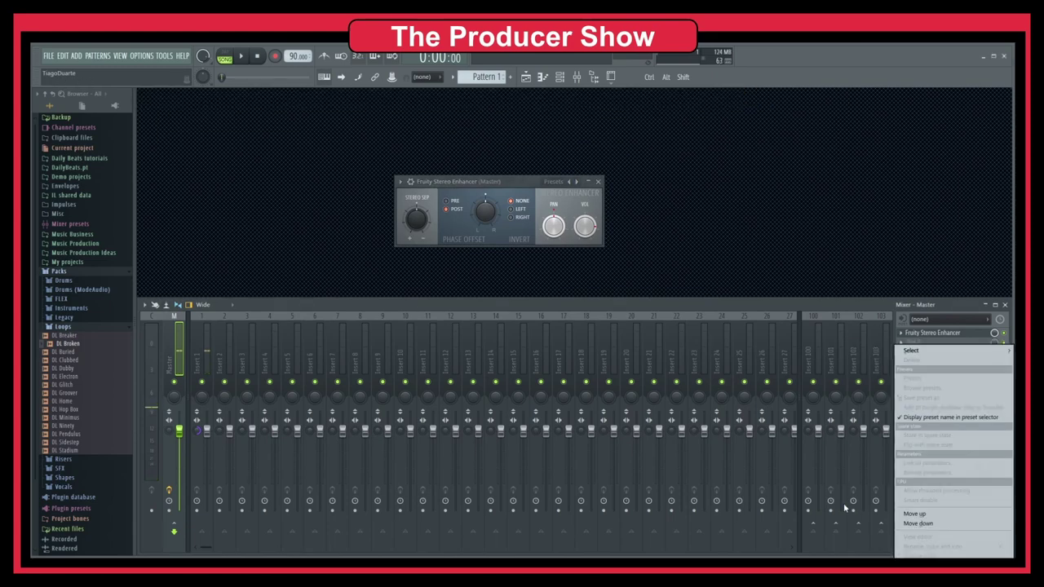
mouse_move(913, 350)
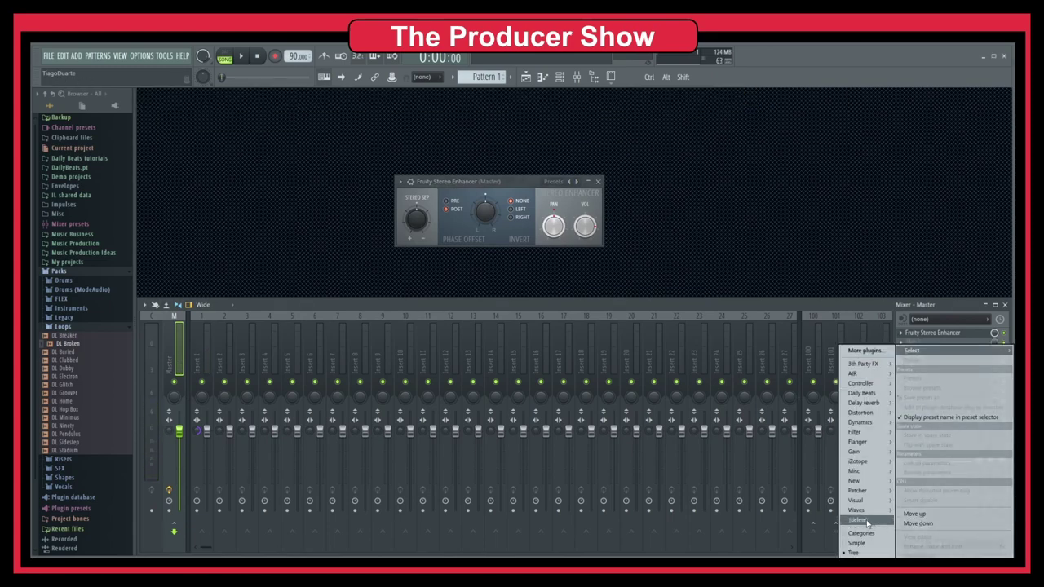
mouse_move(856, 510)
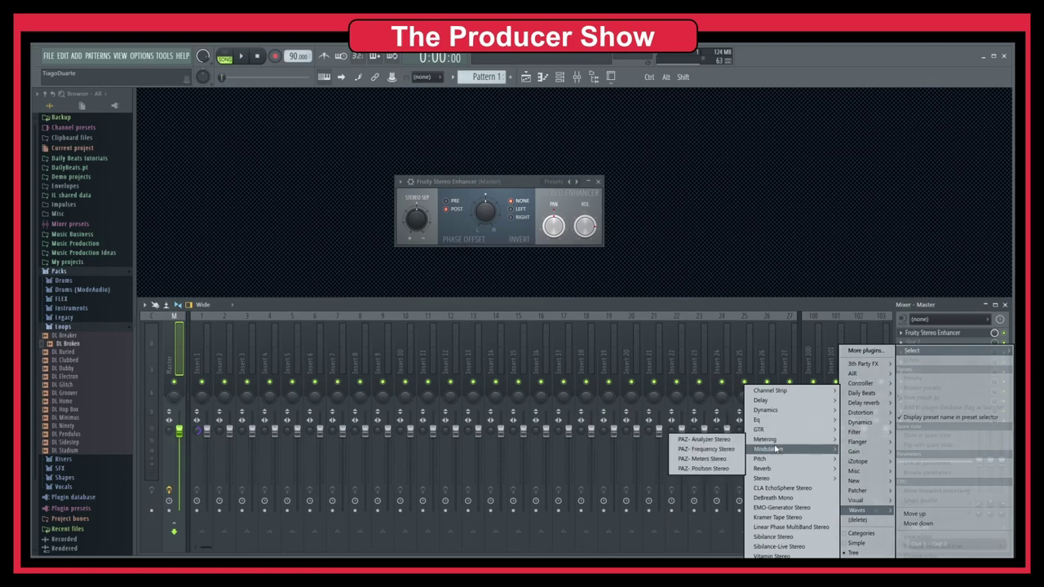
mouse_move(771, 439)
click(705, 440)
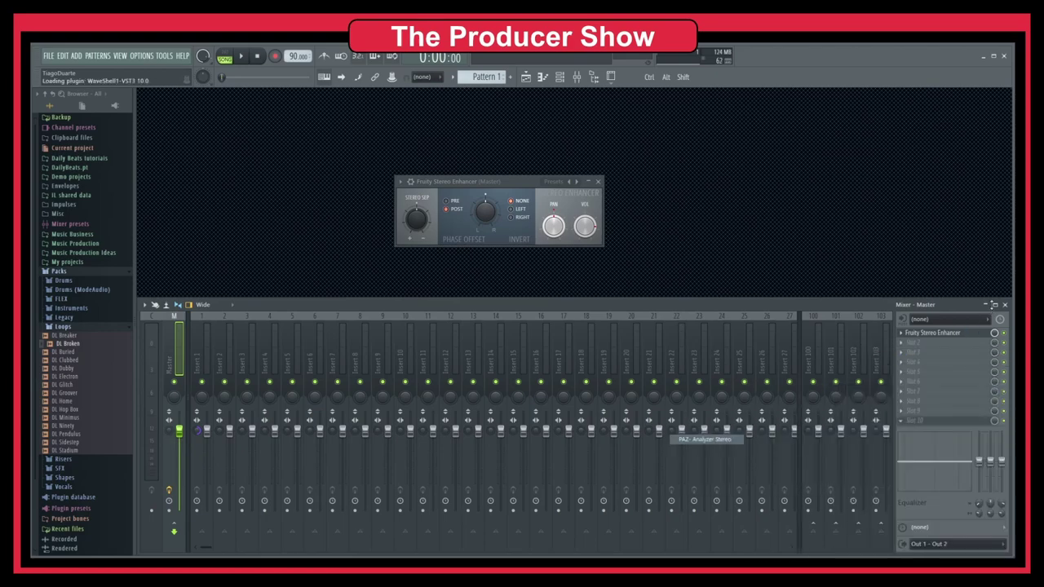
Hide the mixer and browser and arrange the PAZ Analyzer and Fruity Stereo Enhancer windows side by side
key(F9)
drag(453, 181, 554, 170)
drag(221, 137, 322, 164)
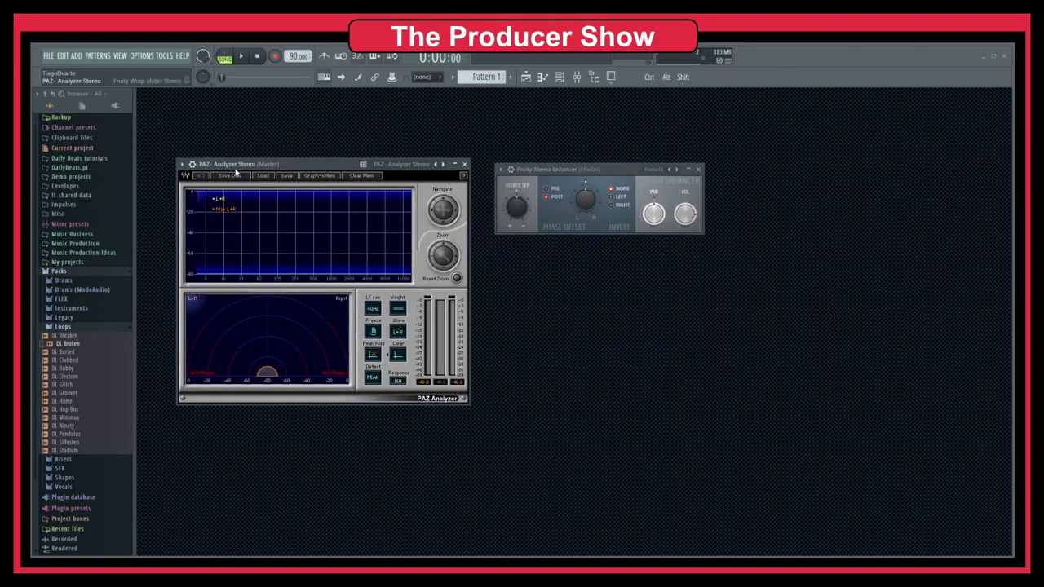
click(592, 78)
mouse_move(311, 171)
mouse_down()
mouse_move(284, 180)
mouse_move(298, 180)
mouse_up()
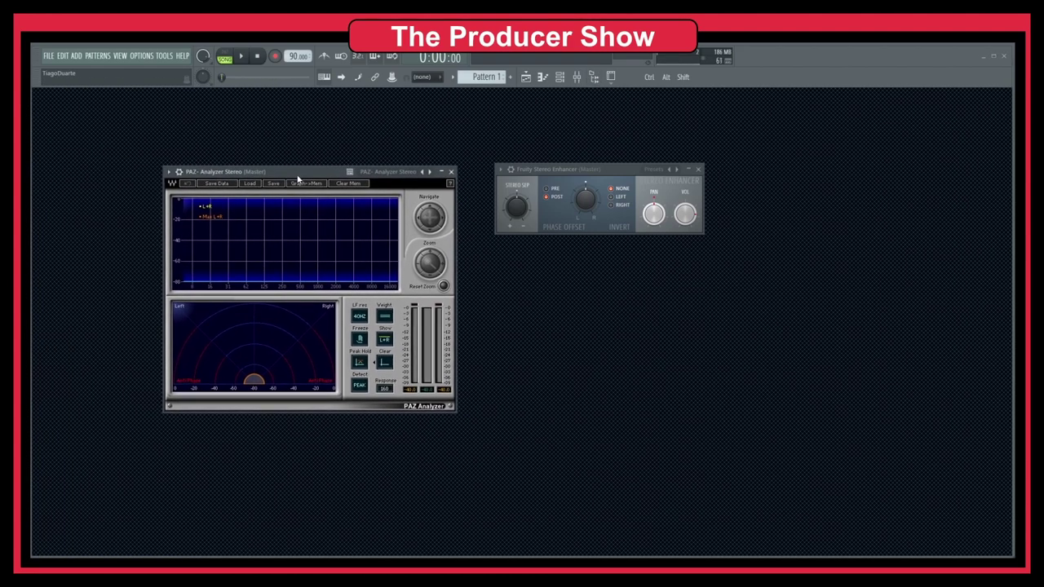
Play the loop to examine its stereo position in the PAZ Analyzer, and stop playback
click(554, 185)
key(space)
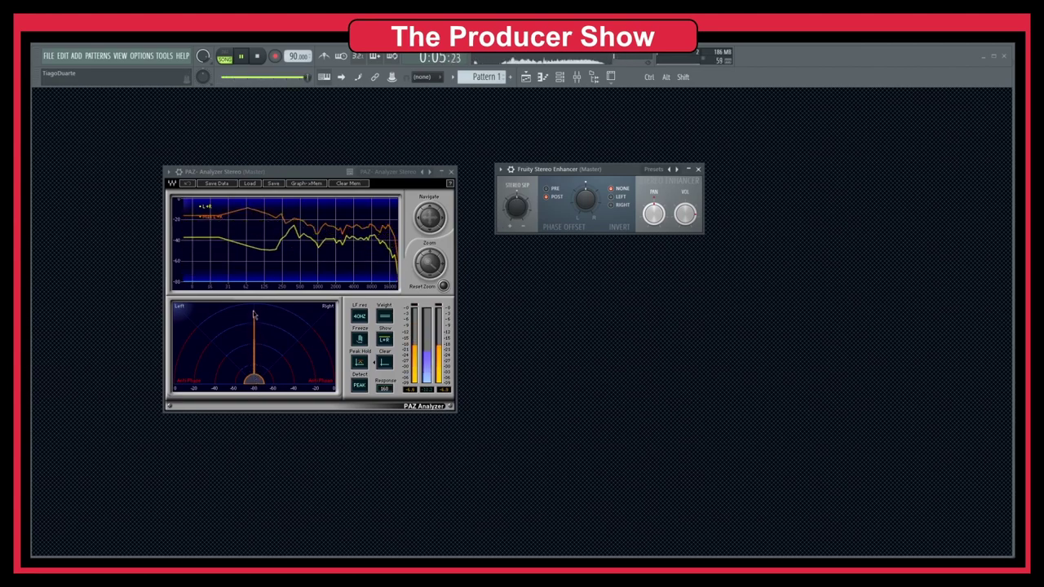
key(space)
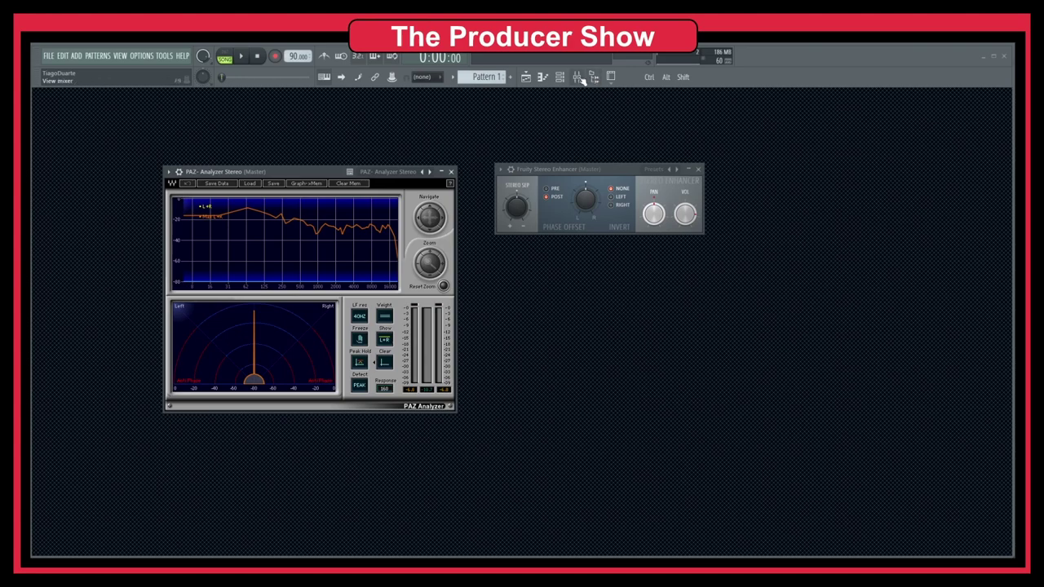
Show the mixer and load the Waves PAZ- Position Stereo plugin into slot 2 of the Master track
click(577, 76)
click(923, 352)
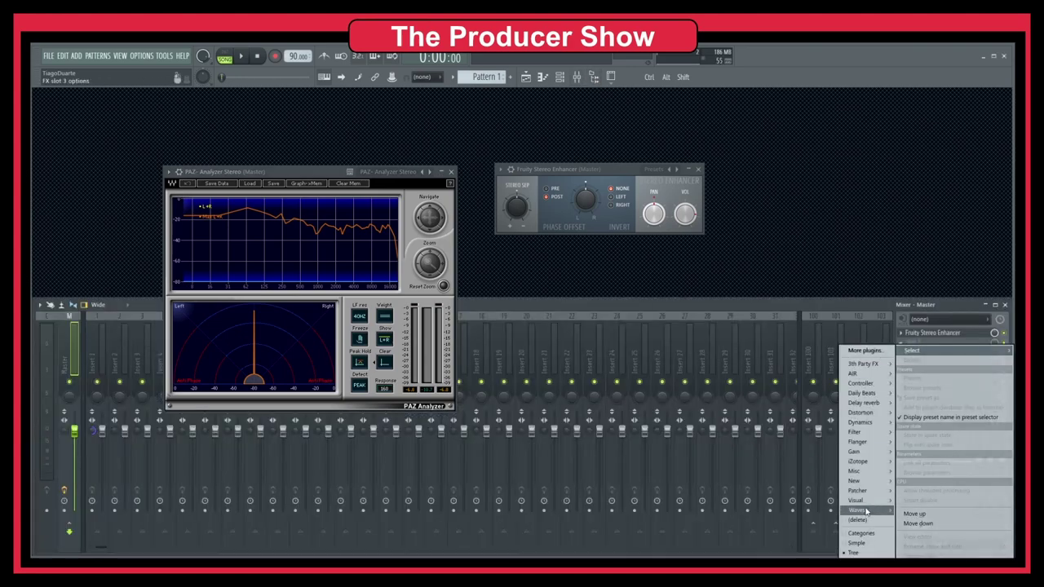
mouse_move(866, 511)
mouse_move(770, 441)
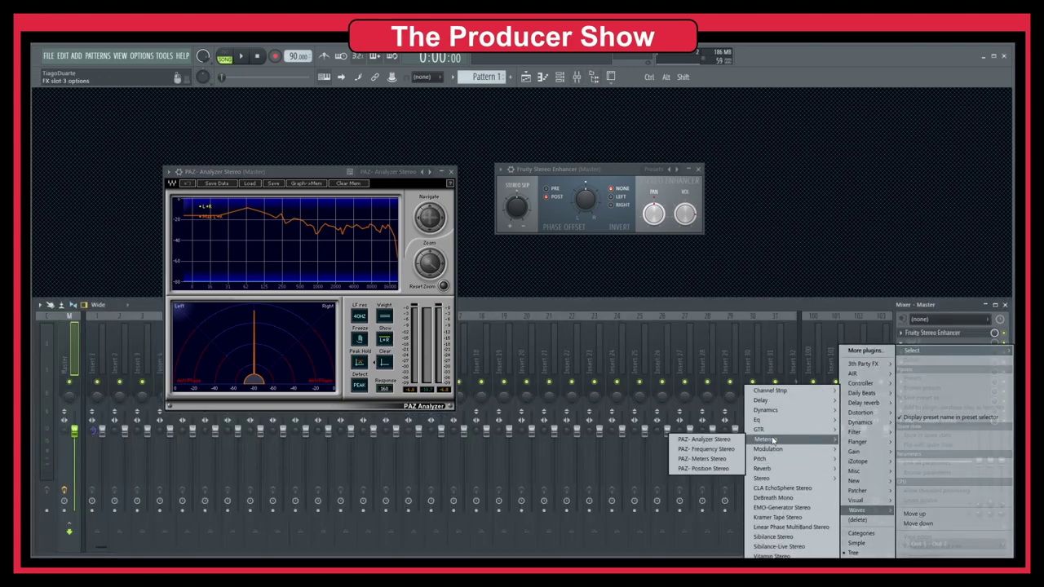
click(726, 472)
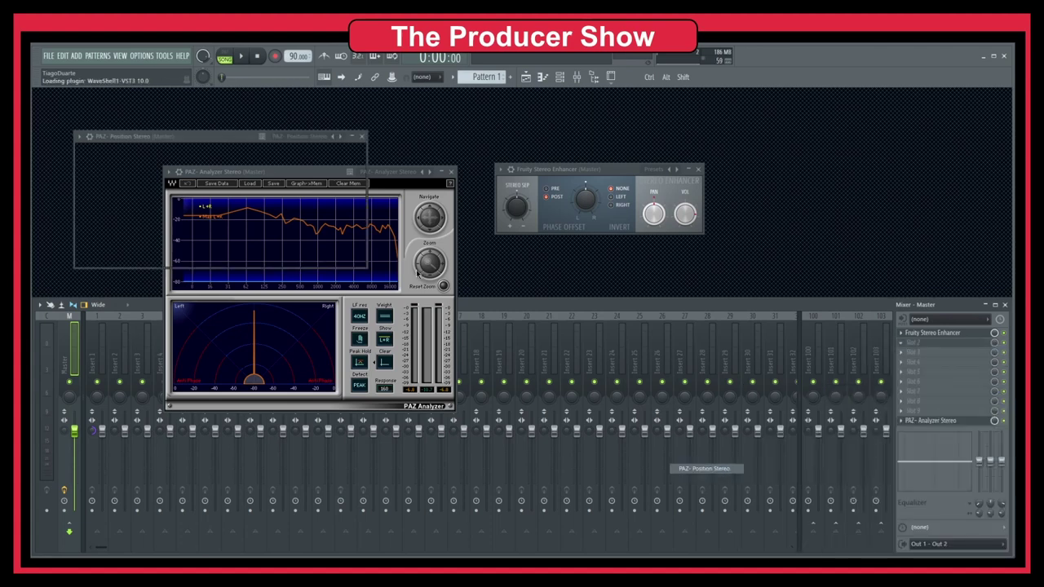
drag(236, 142, 217, 115)
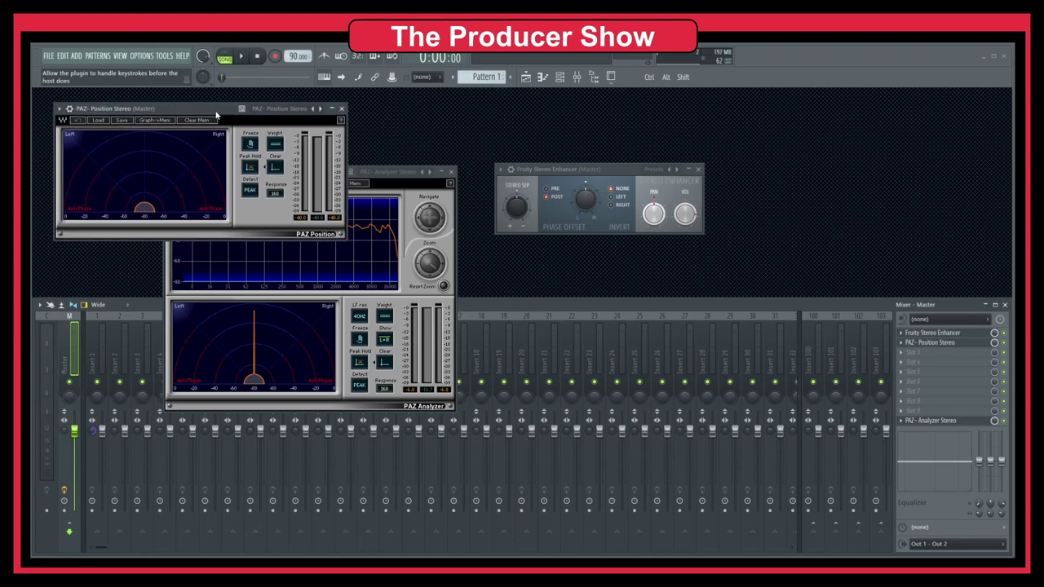
Close PAZ- Position Stereo, delete it from slot 2 of the Master track, and hide the mixer
click(341, 108)
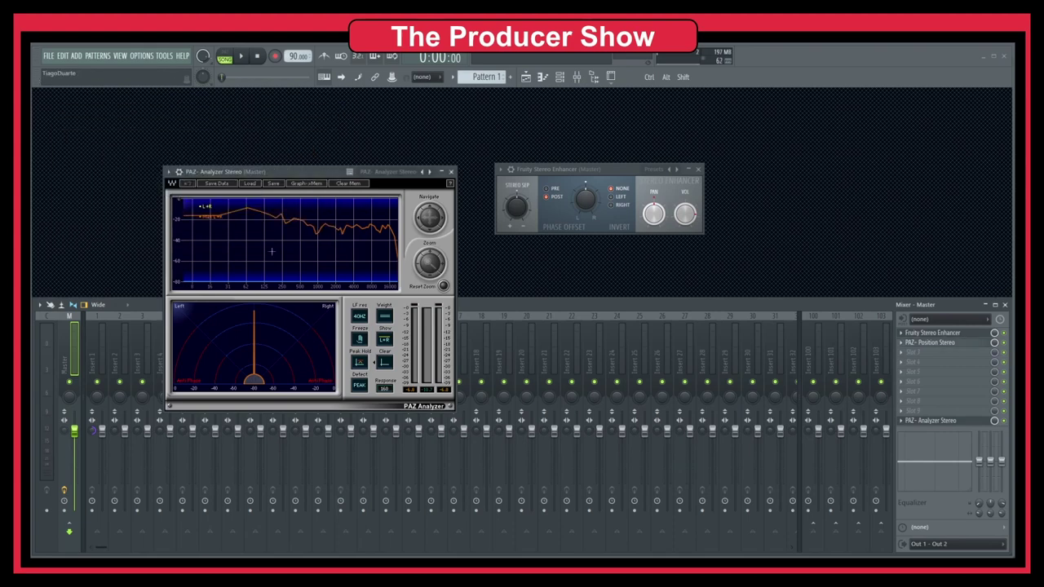
right_click(911, 346)
click(921, 363)
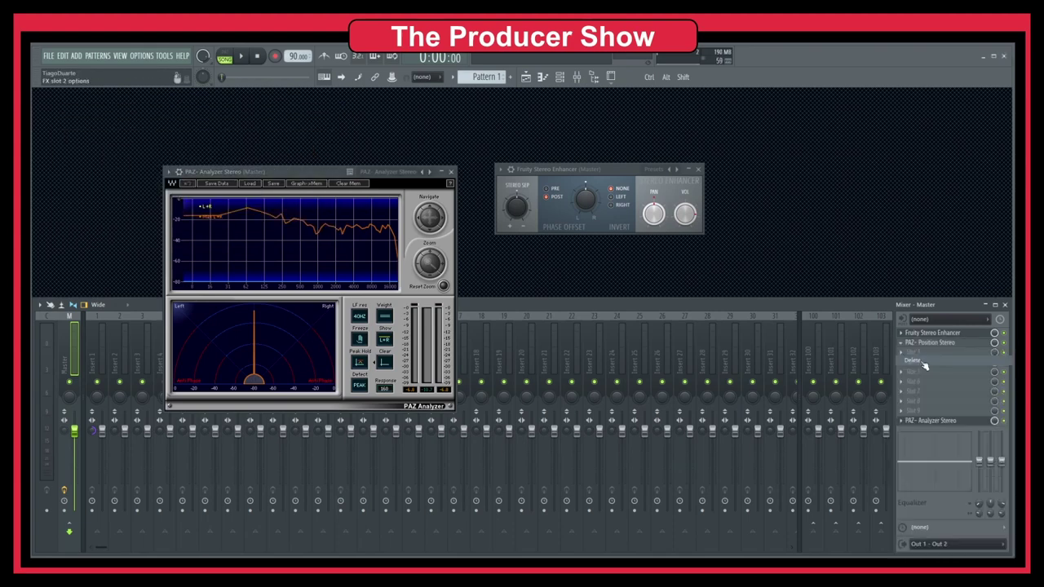
click(576, 352)
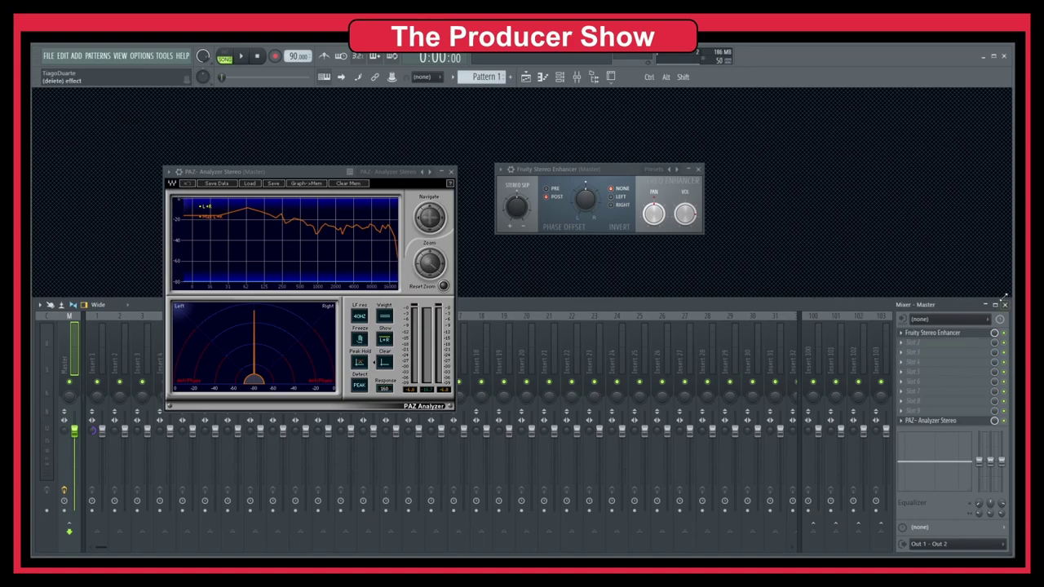
click(1004, 304)
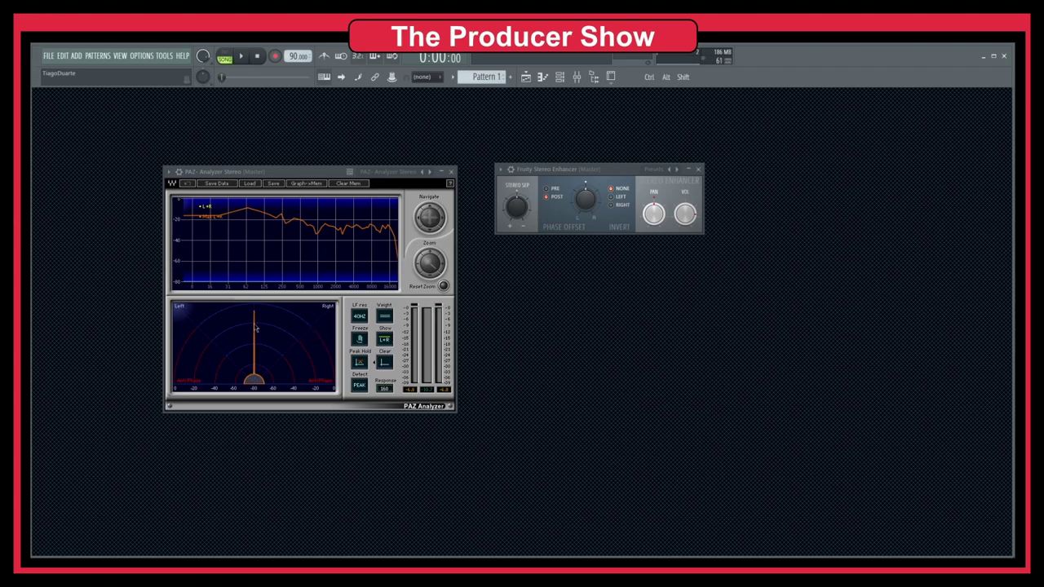
Reopen the mixer and pan insert 1 to the left, playing the loop with cleared analyzer memory to check its position
click(578, 77)
drag(328, 172, 356, 136)
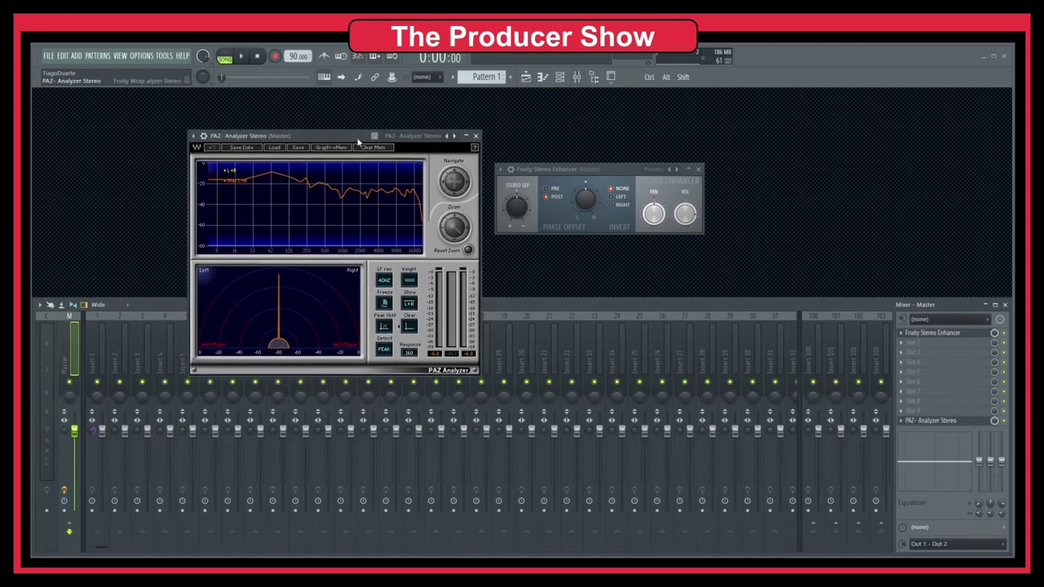
key(space)
click(100, 399)
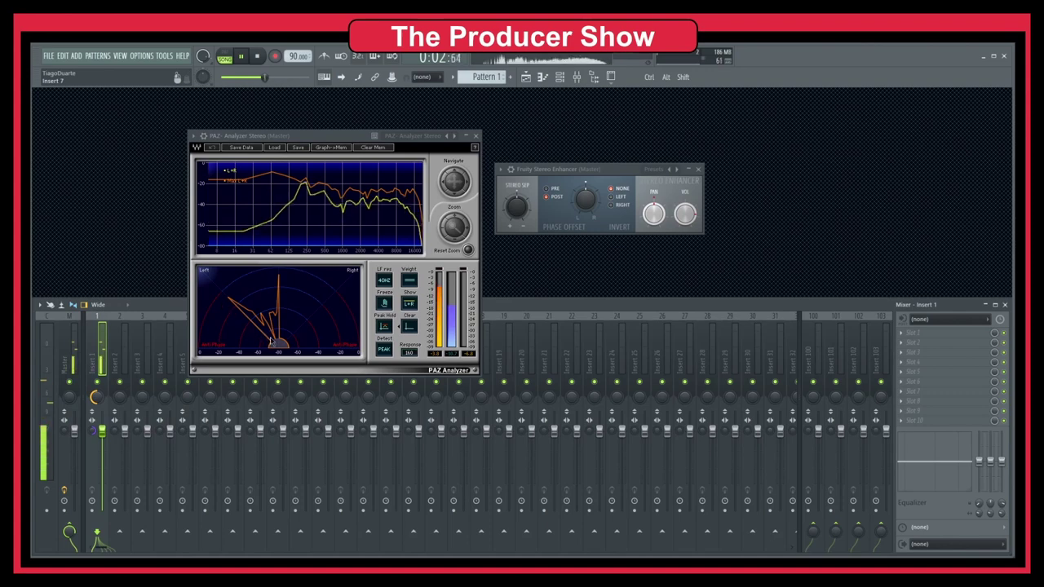
click(371, 147)
click(73, 351)
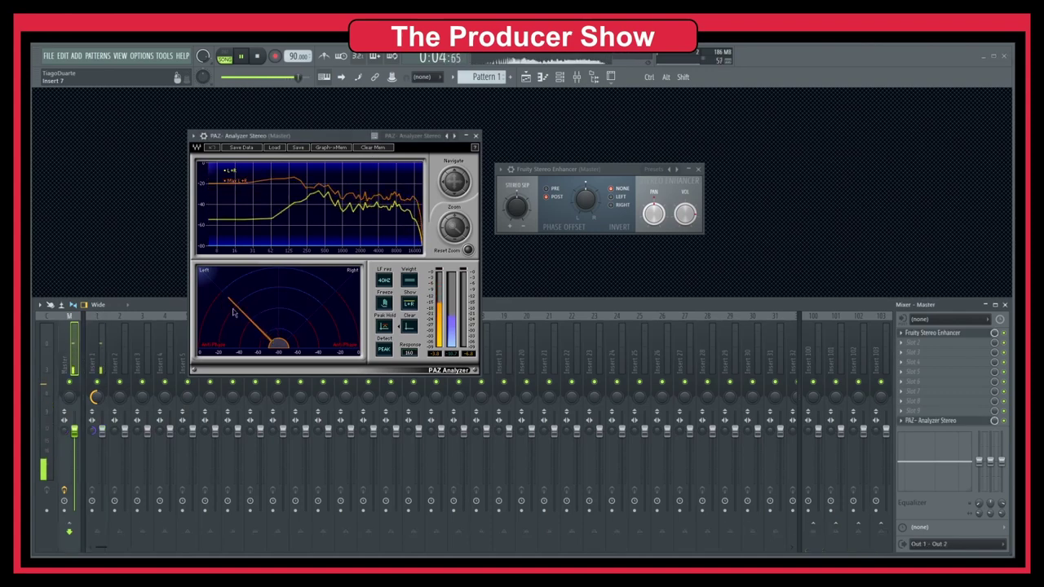
key(space)
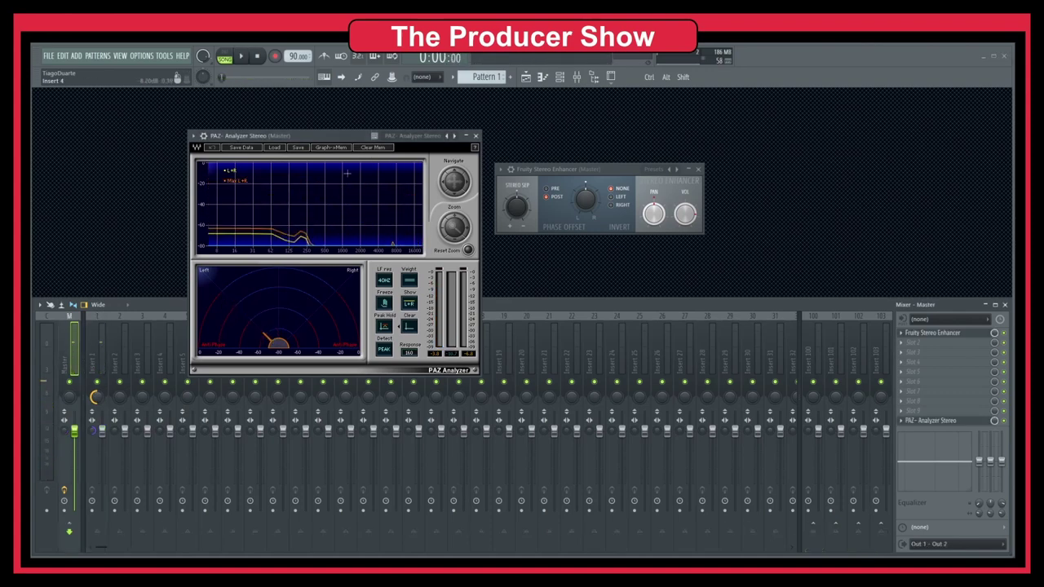
Pan insert 1 to the right and play the loop to check its position in the PAZ Analyzer
click(96, 398)
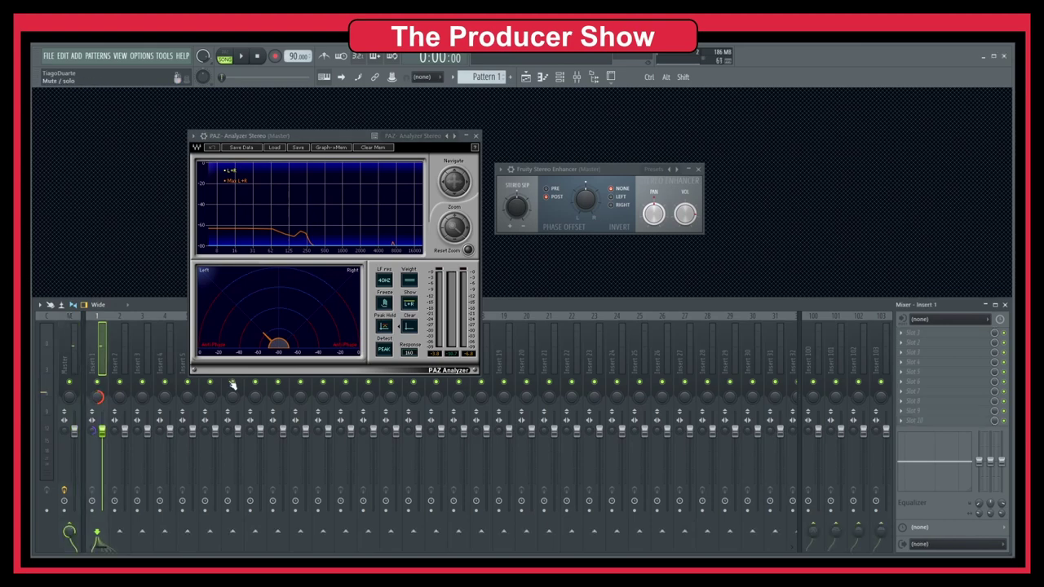
key(space)
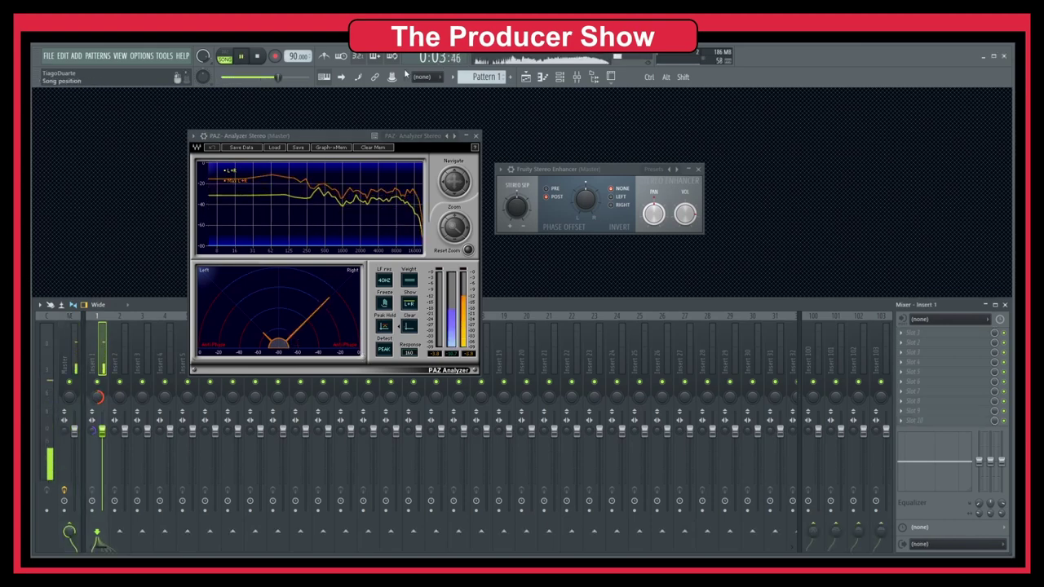
Stop playback, reset insert 1's panning to centre, and play the loop to check its position in the PAZ Analyzer
key(space)
key(Left)
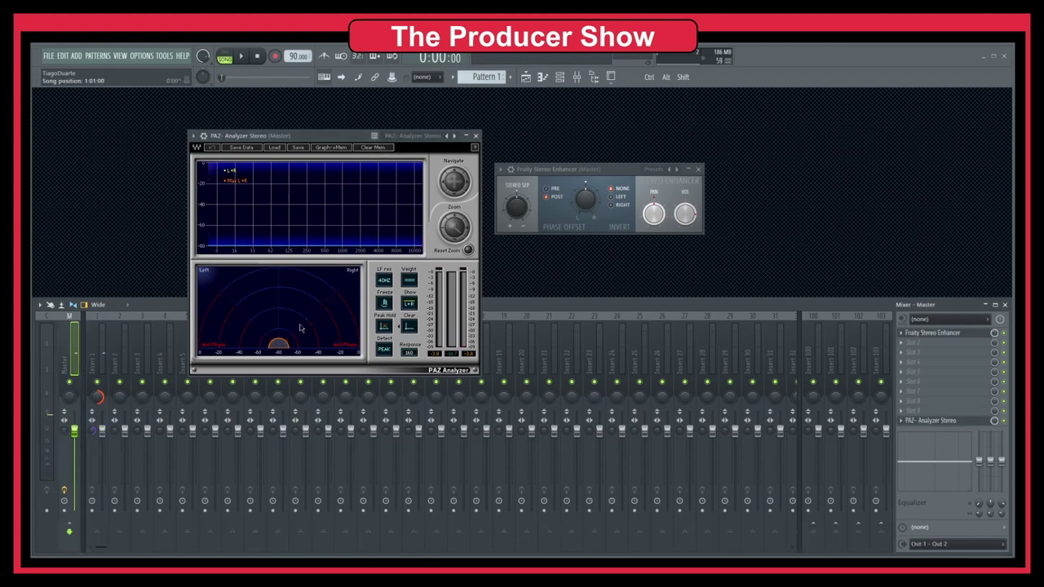
right_click(97, 396)
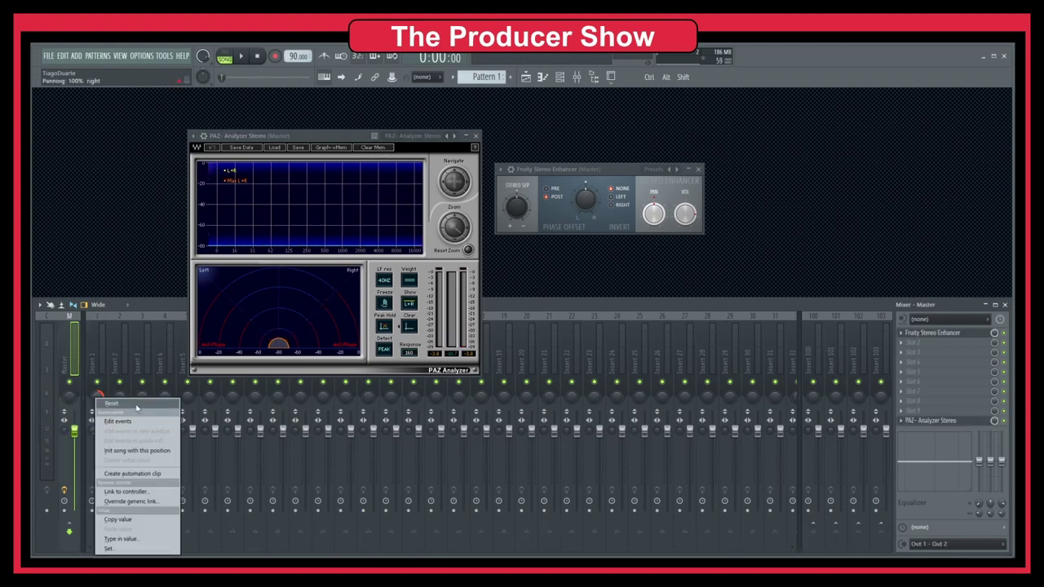
click(122, 402)
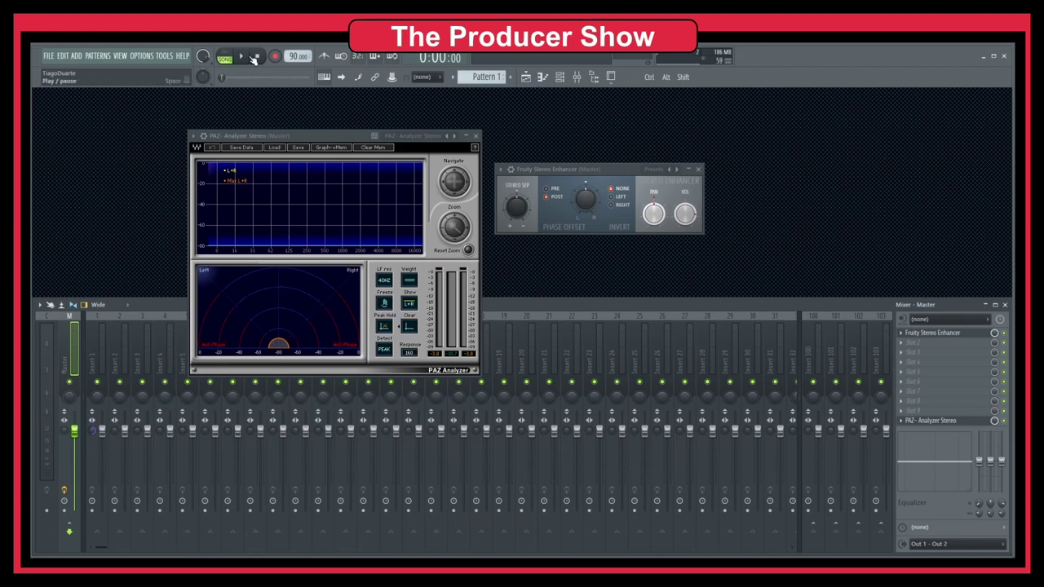
key(space)
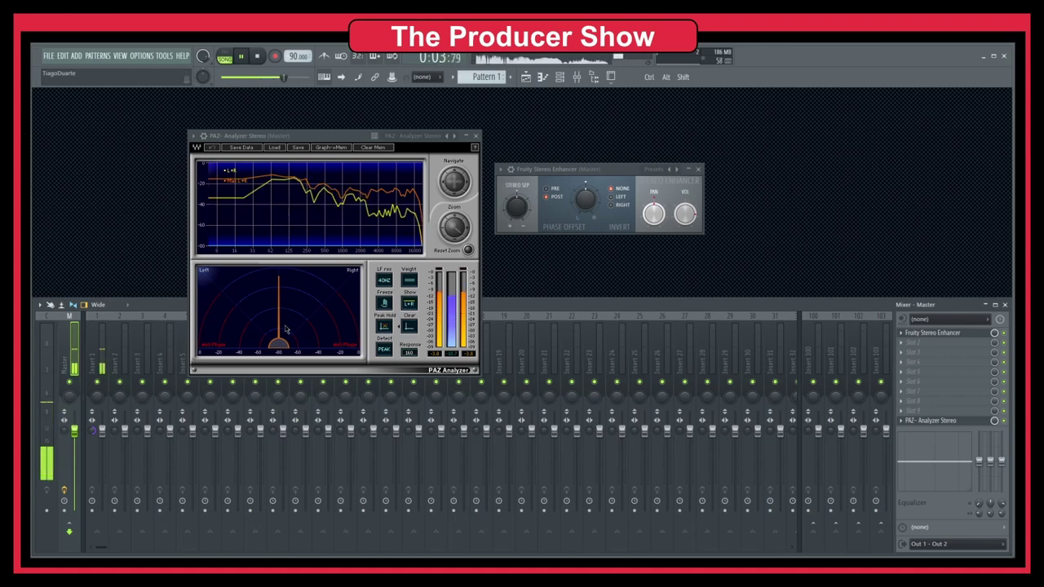
key(space)
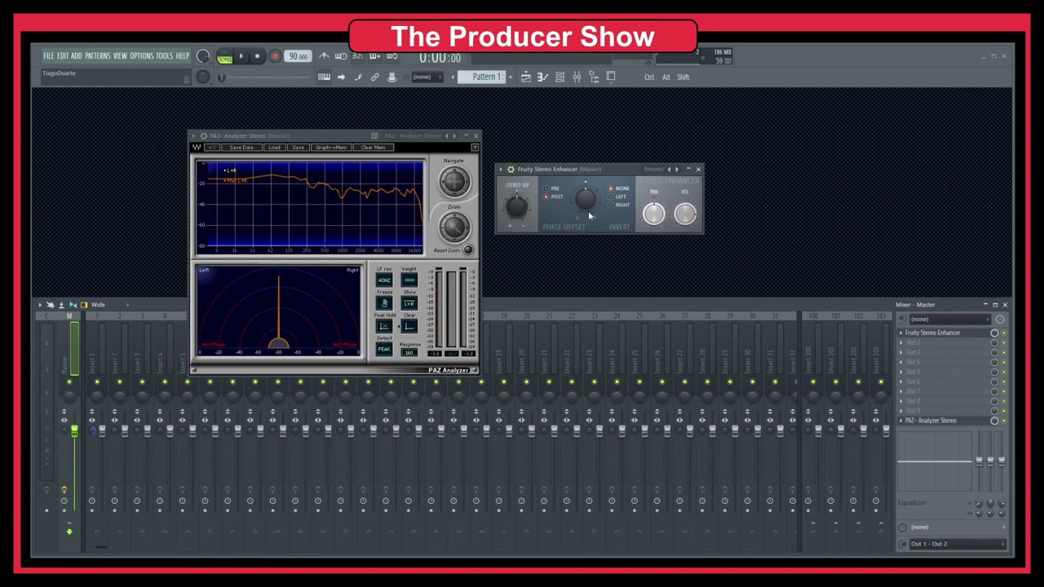
Hide the mixer and move the PAZ Analyzer and Fruity Stereo Enhancer windows further left in the workspace
click(1003, 304)
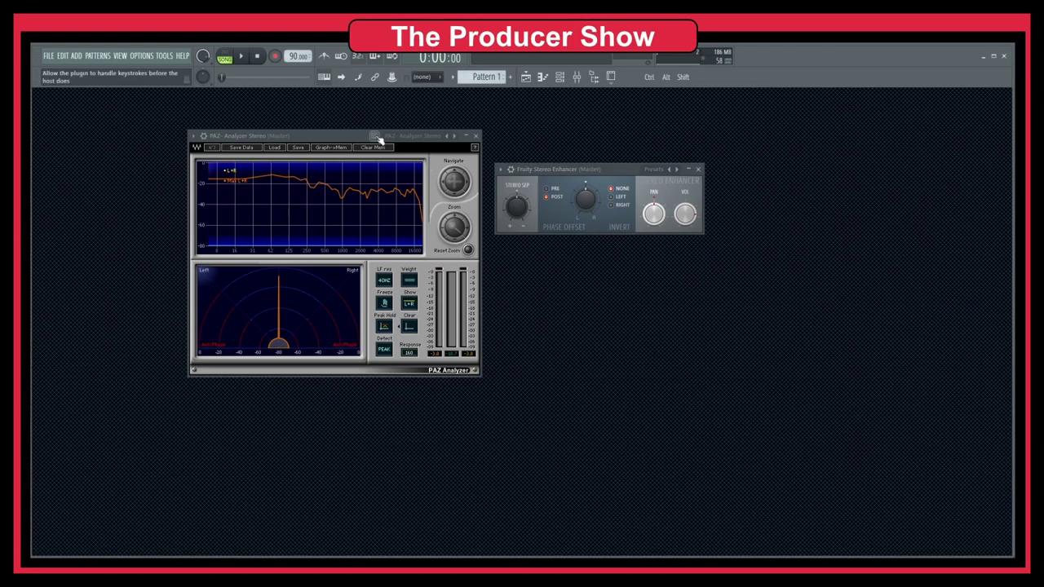
drag(380, 137, 287, 142)
drag(588, 169, 517, 176)
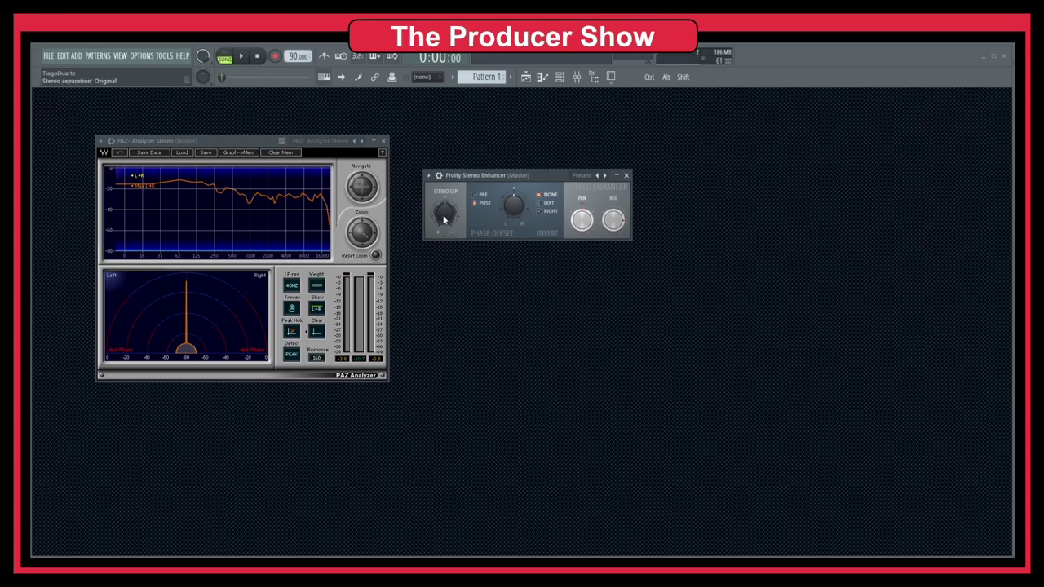
Sweep Fruity Stereo Enhancer's stereo separation in both directions and reset it to its original value
drag(445, 212, 445, 219)
drag(445, 214, 445, 139)
right_click(441, 217)
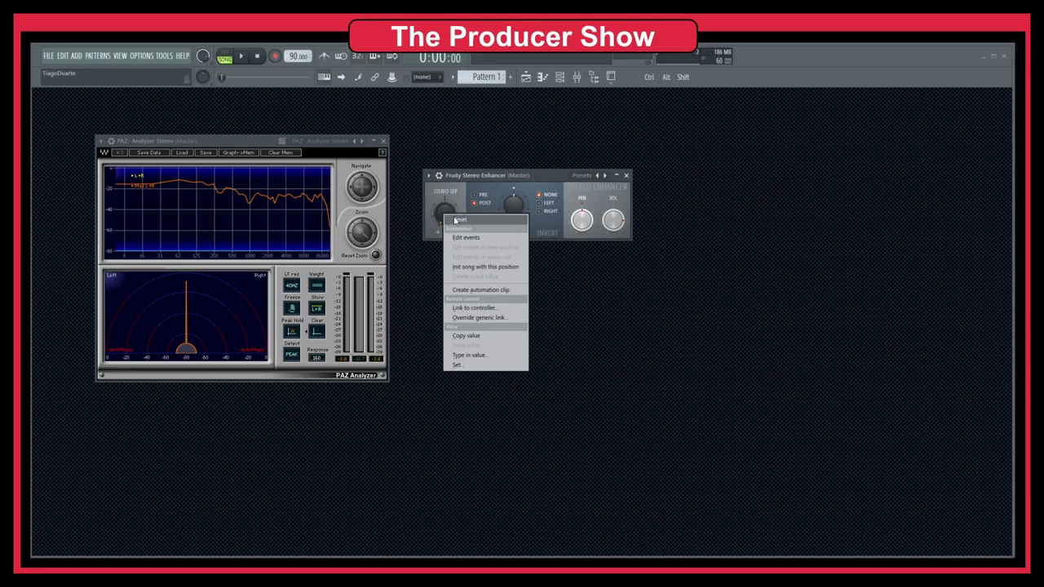
click(457, 220)
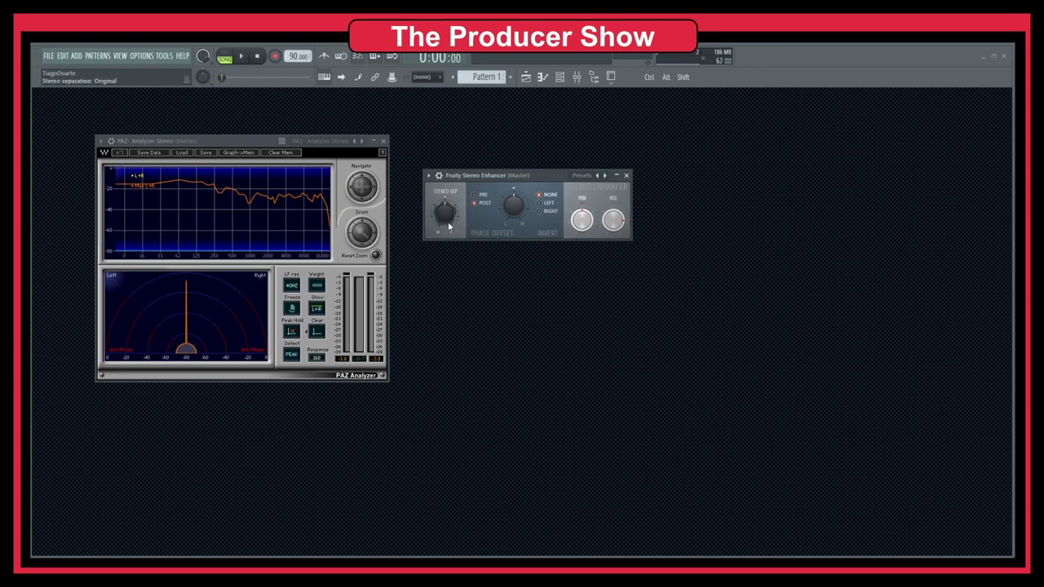
Play the loop while sweeping the Stereo Enhancer's separation from 100% merged to 92% separated, and stop playback
drag(446, 214, 446, 222)
key(space)
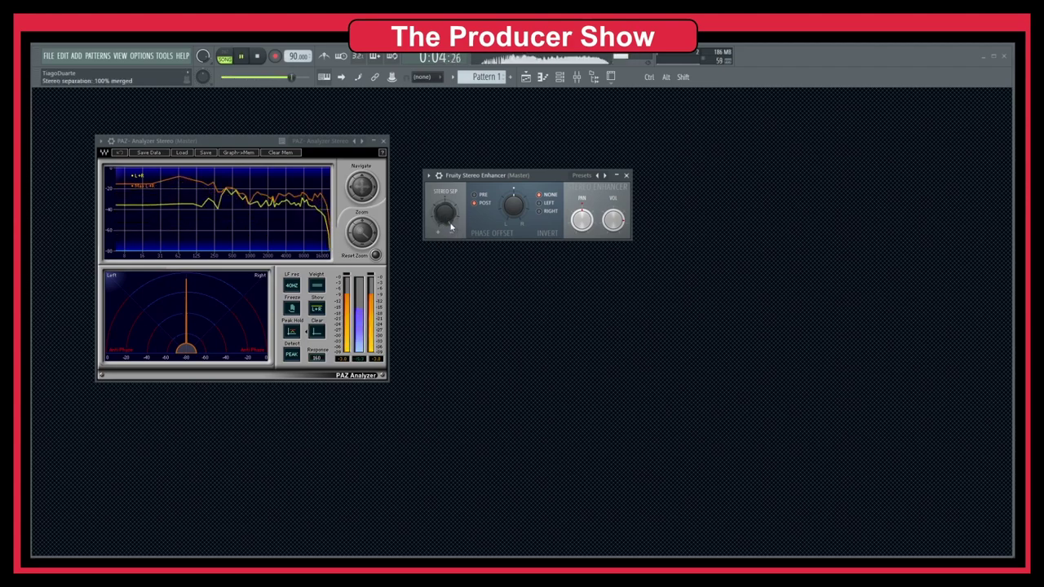
drag(450, 227, 451, 188)
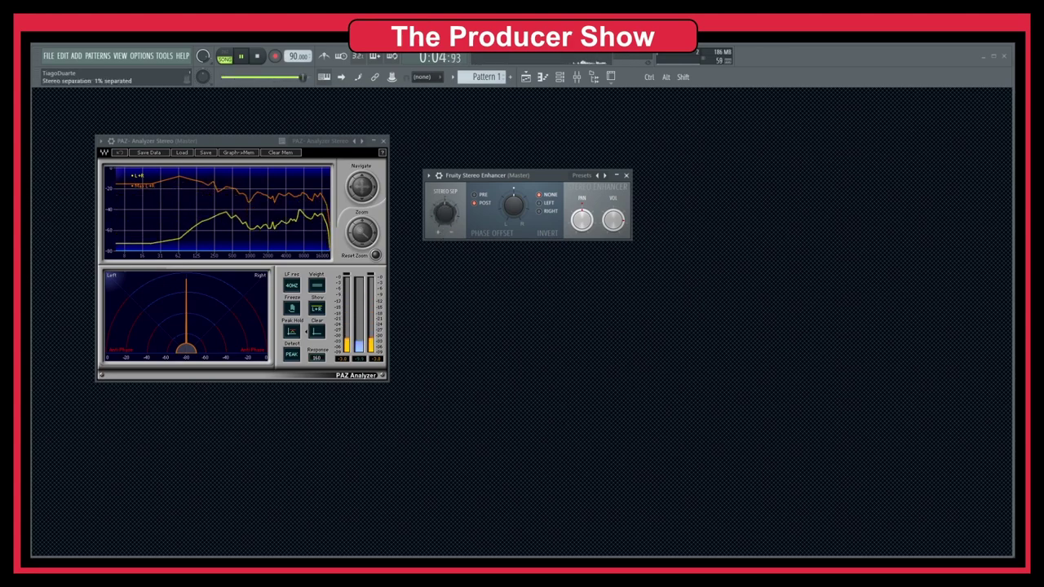
drag(433, 226, 433, 177)
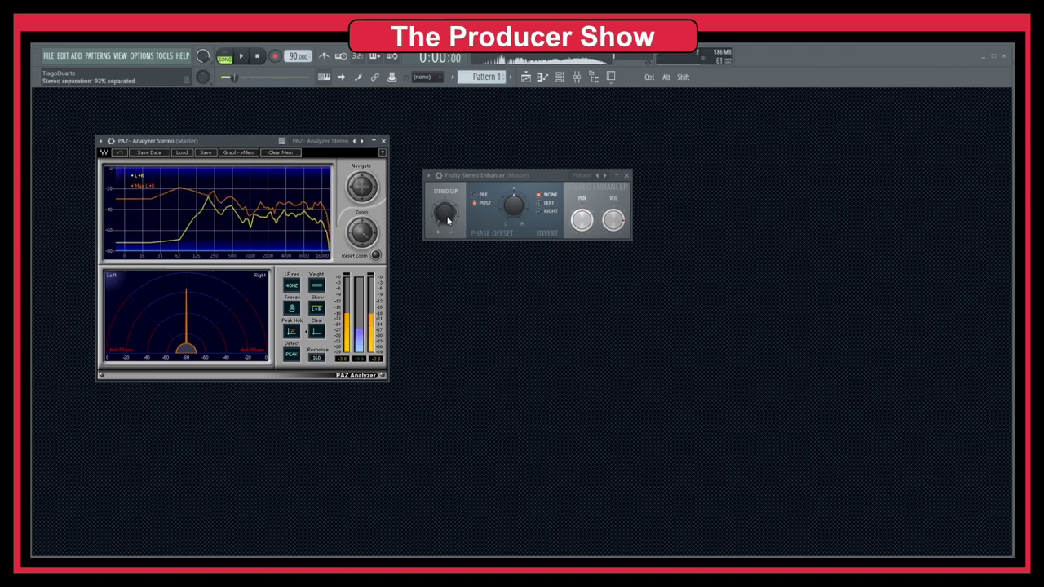
key(space)
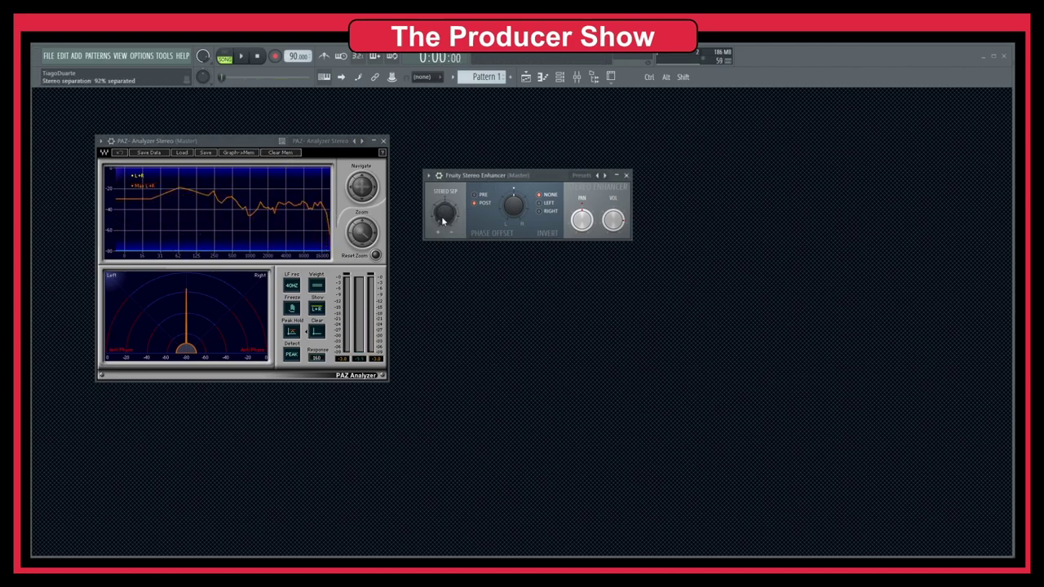
Play the loop while trying stereo separation and left-channel inversion, and return the phase offset to 0.0 ms and inversion to None
drag(444, 214, 445, 187)
key(space)
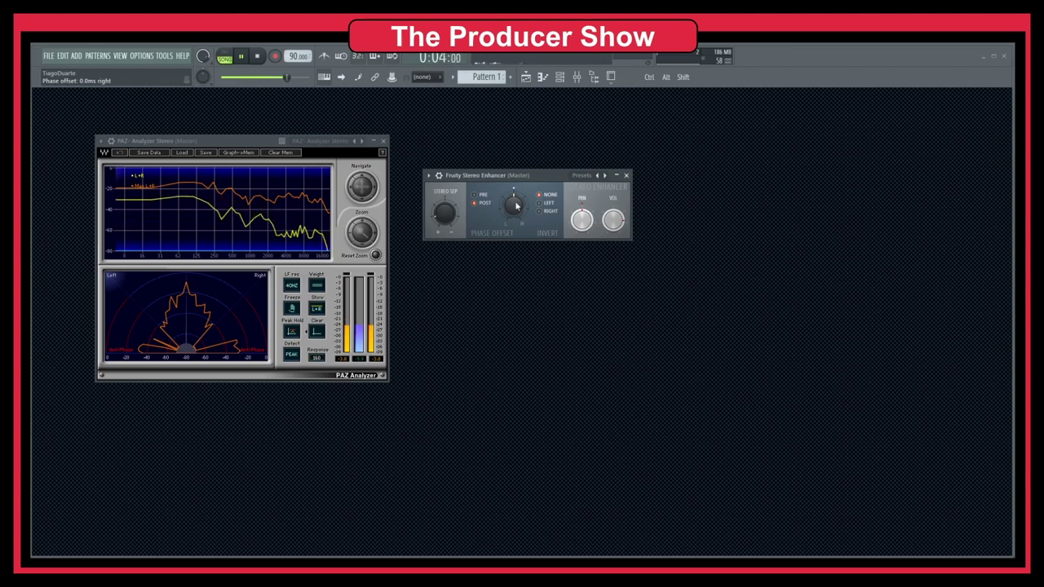
right_click(513, 204)
click(539, 203)
click(539, 195)
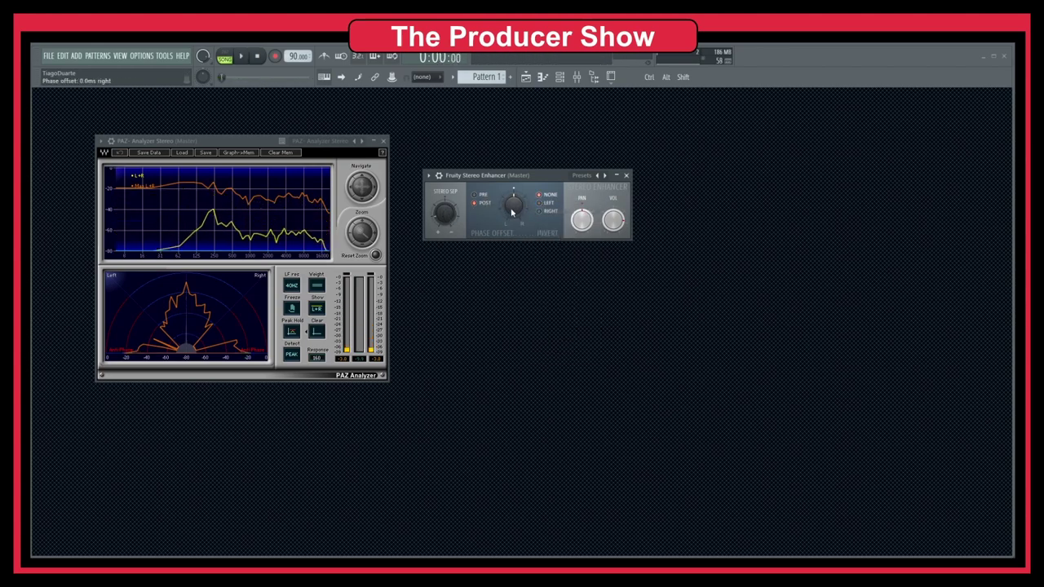
key(space)
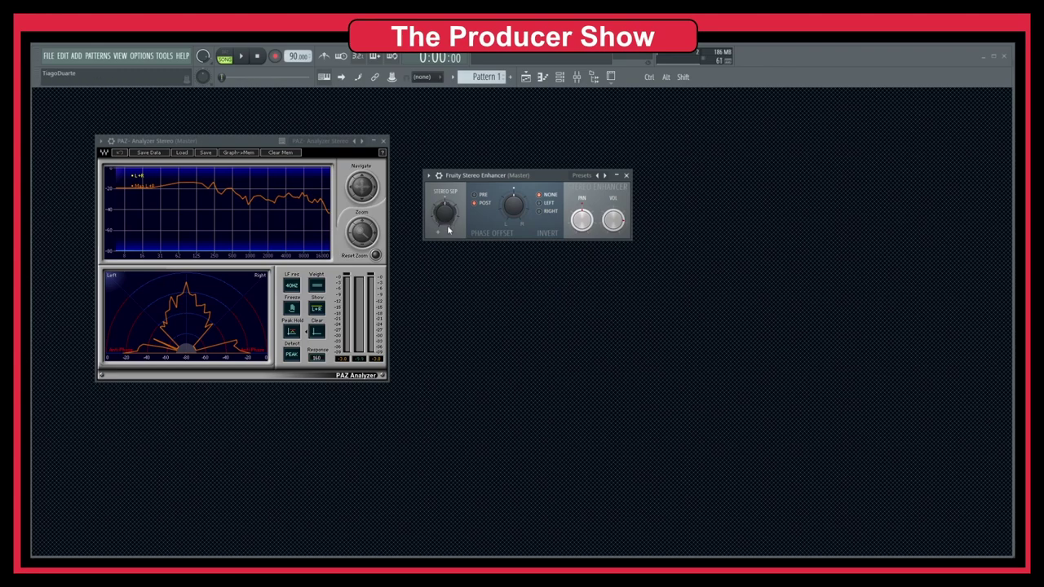
Reopen the mixer, reset insert 1's stereo separation, and play the loop while testing the Stereo Enhancer's separation at 100% separated
drag(444, 212, 446, 218)
click(577, 77)
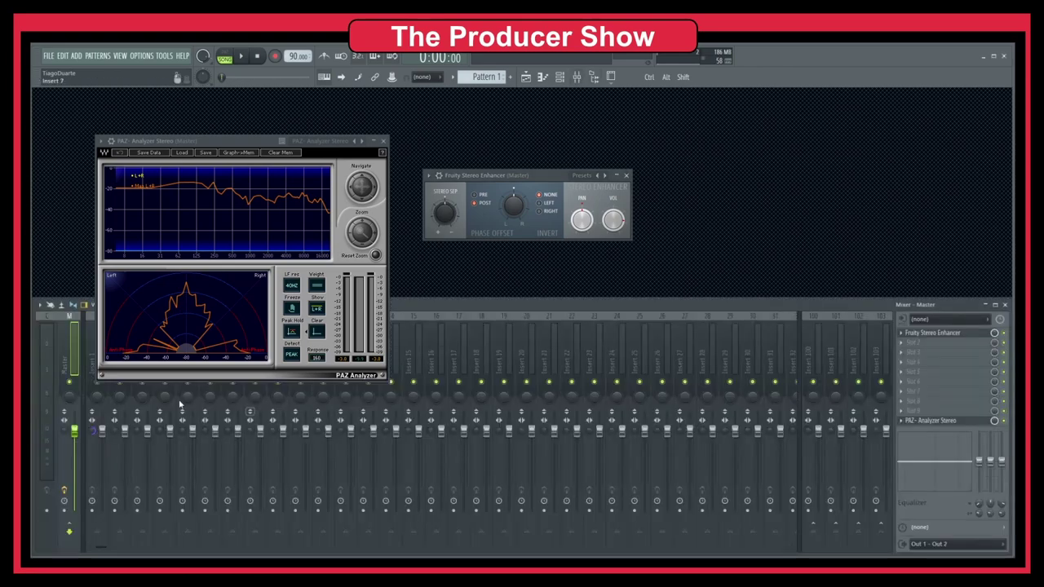
right_click(92, 416)
key(Escape)
key(space)
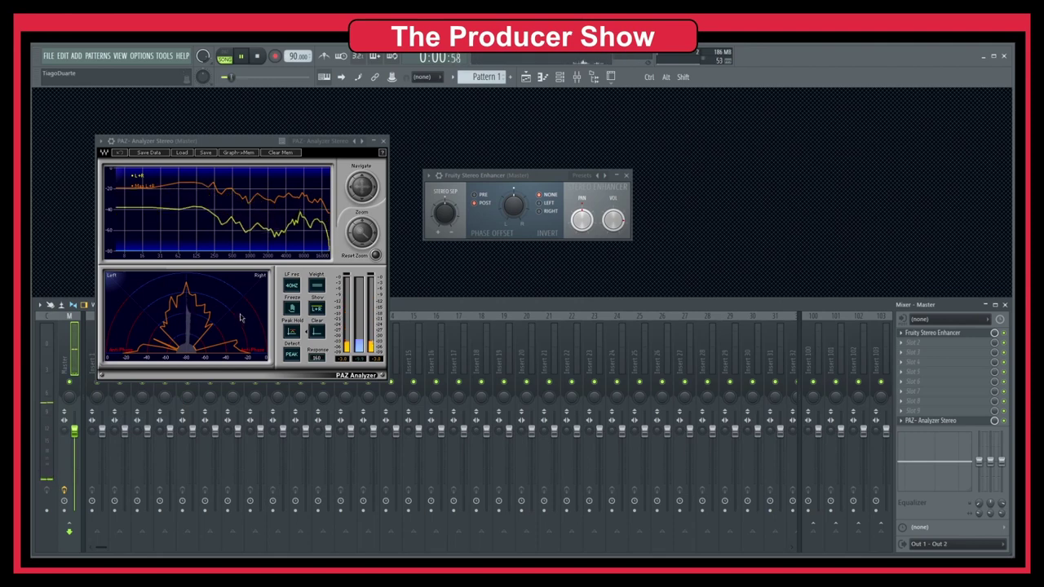
drag(300, 145, 255, 151)
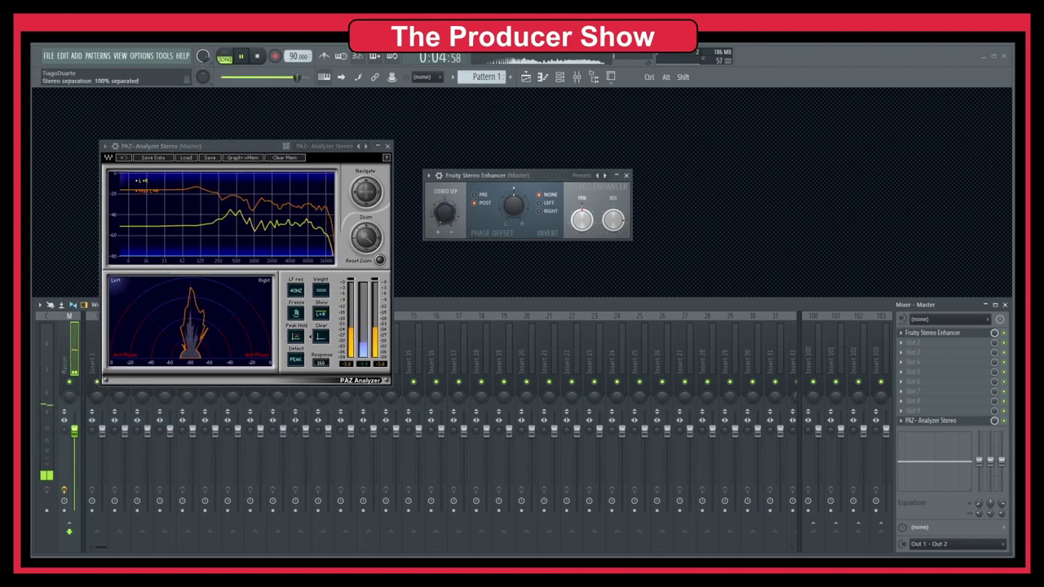
drag(446, 213, 449, 215)
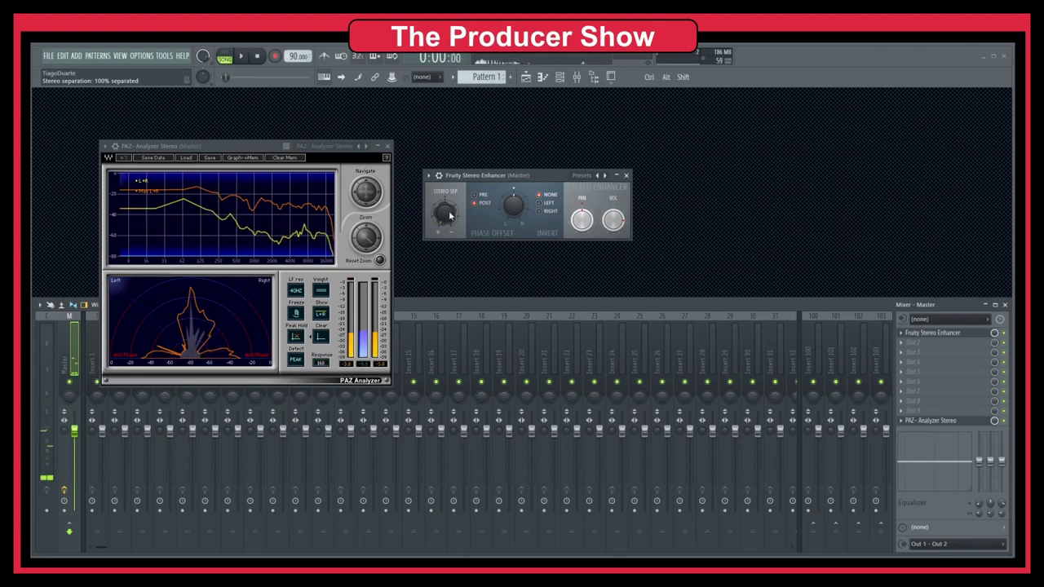
key(space)
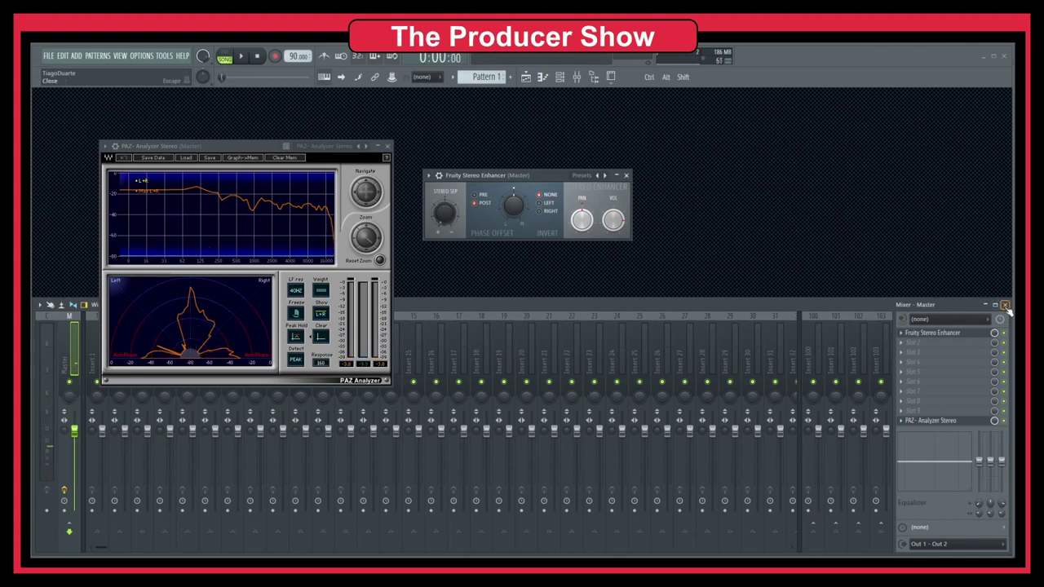
Select insert 1, turn its stereo separation towards merged, and hide the mixer
click(98, 540)
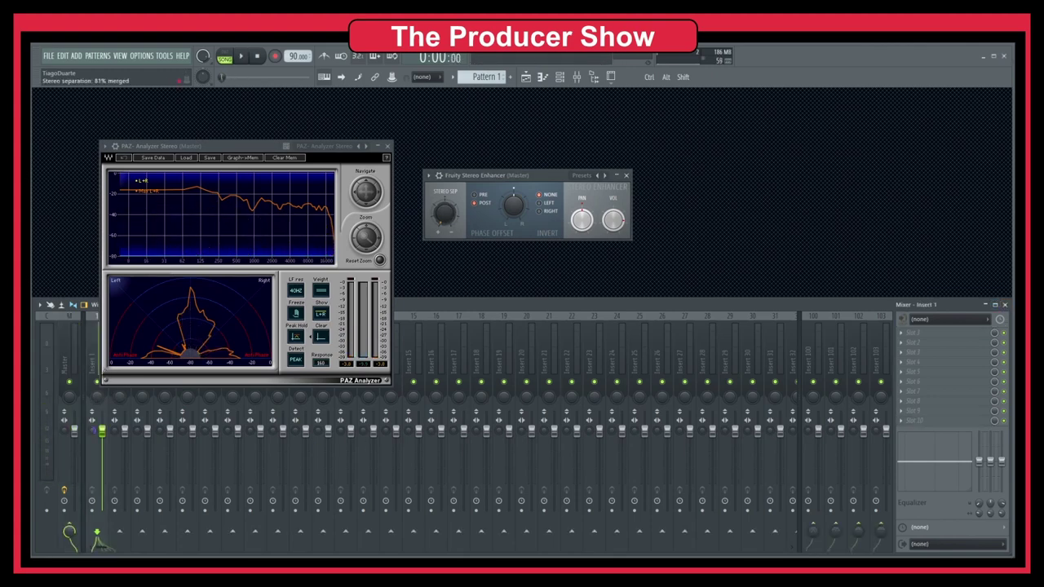
click(1004, 304)
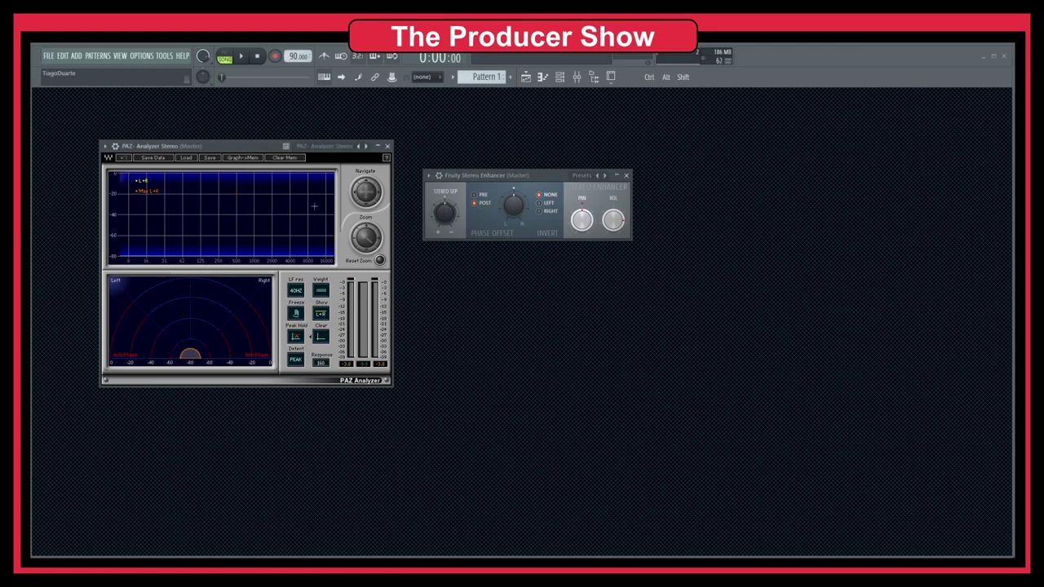
click(472, 181)
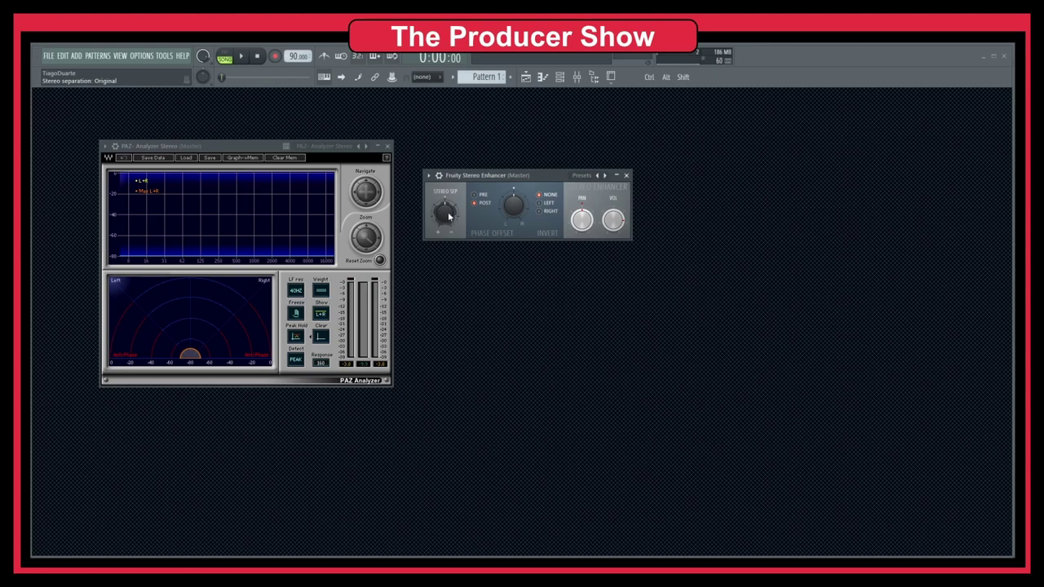
Play the loop while sweeping the Stereo Enhancer's separation, including 100% merged, and reset the separation to original
drag(448, 217, 448, 238)
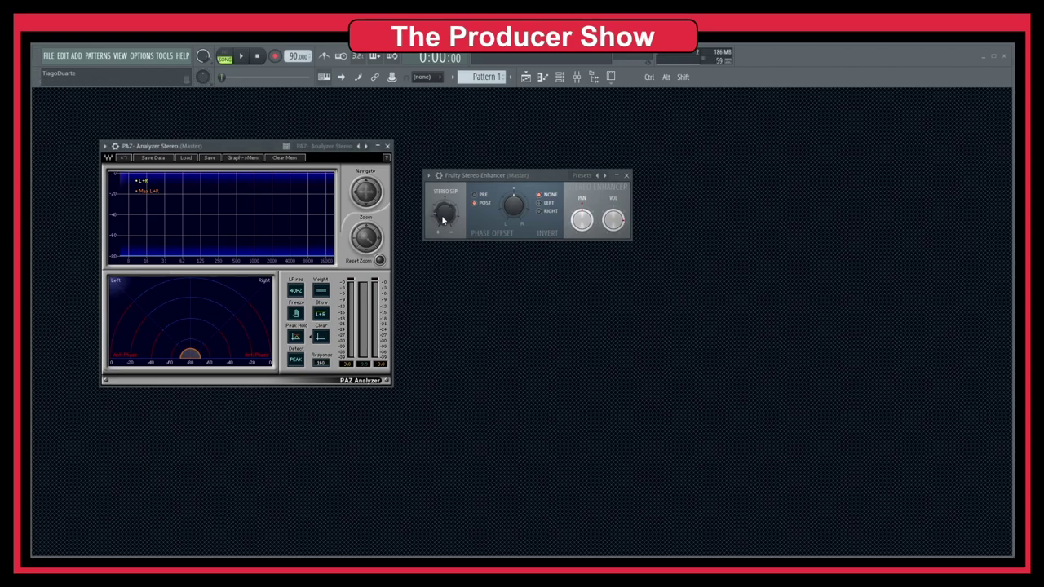
key(space)
drag(445, 218, 444, 188)
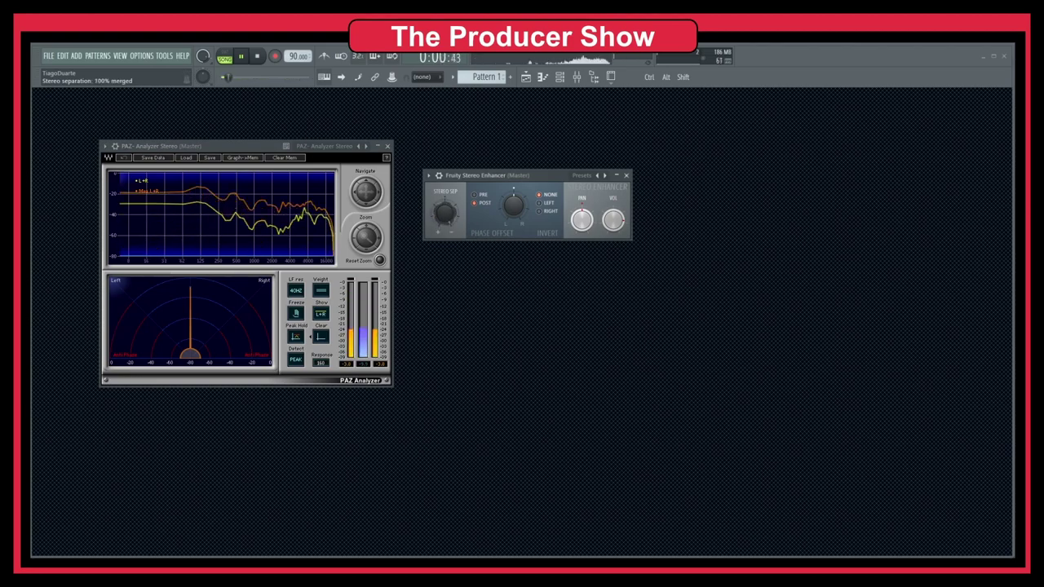
key(space)
right_click(445, 216)
click(459, 221)
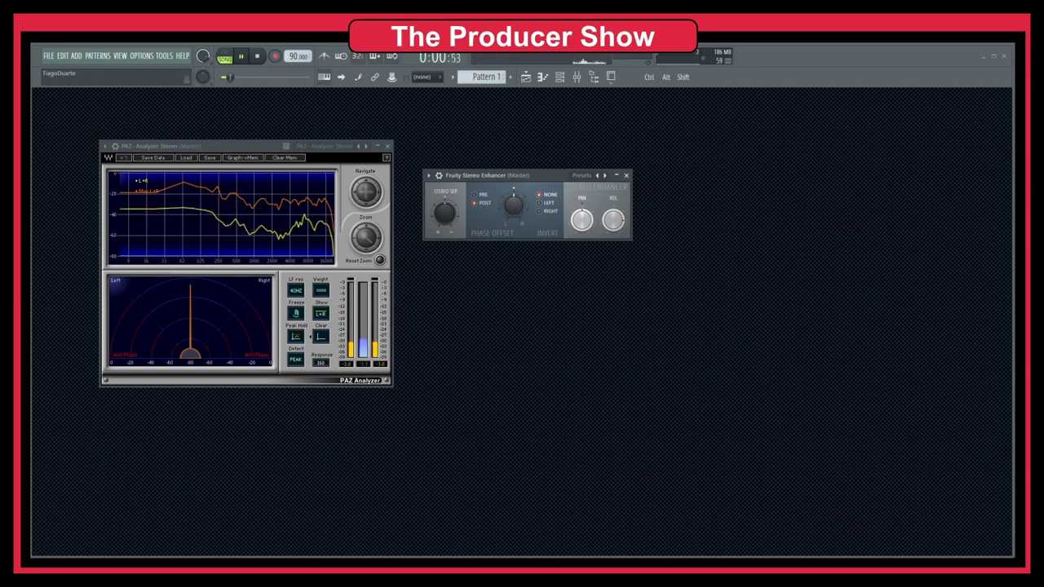
Compare the loop in the analyzer with the phase offset at 0.4 ms left and at 0.3 ms right
drag(521, 215, 521, 228)
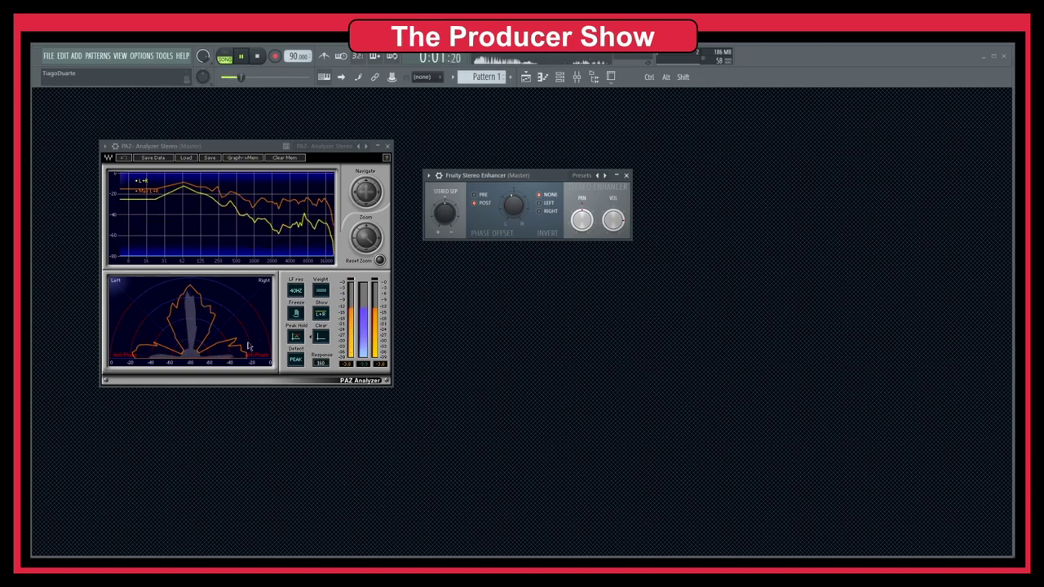
key(space)
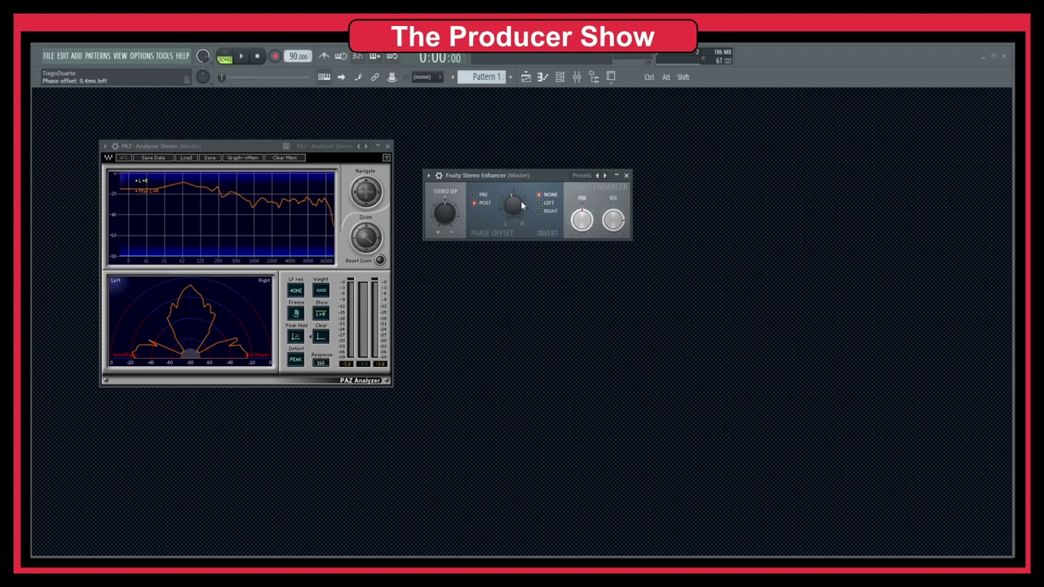
drag(521, 205, 522, 201)
key(space)
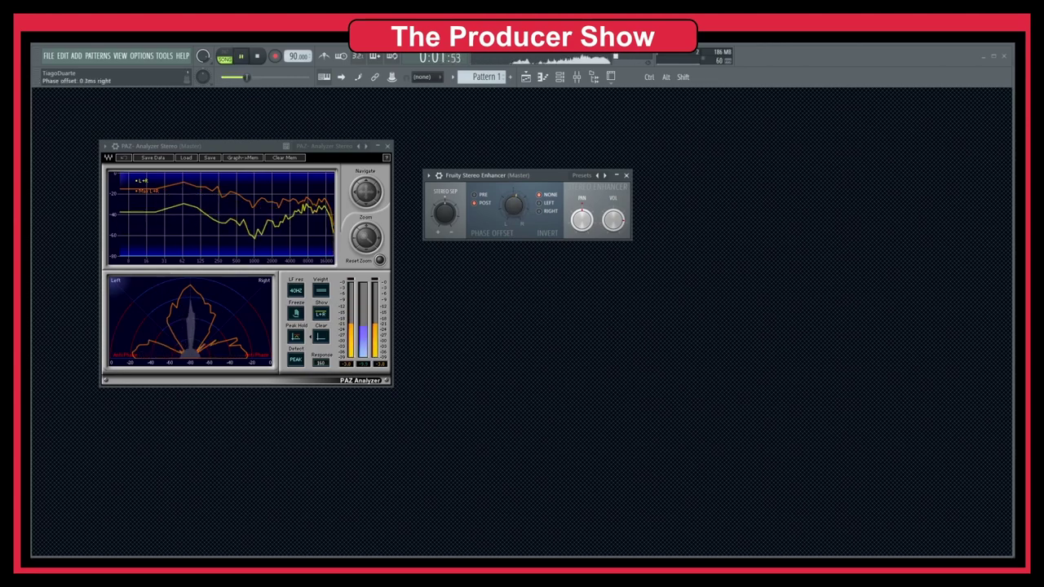
key(space)
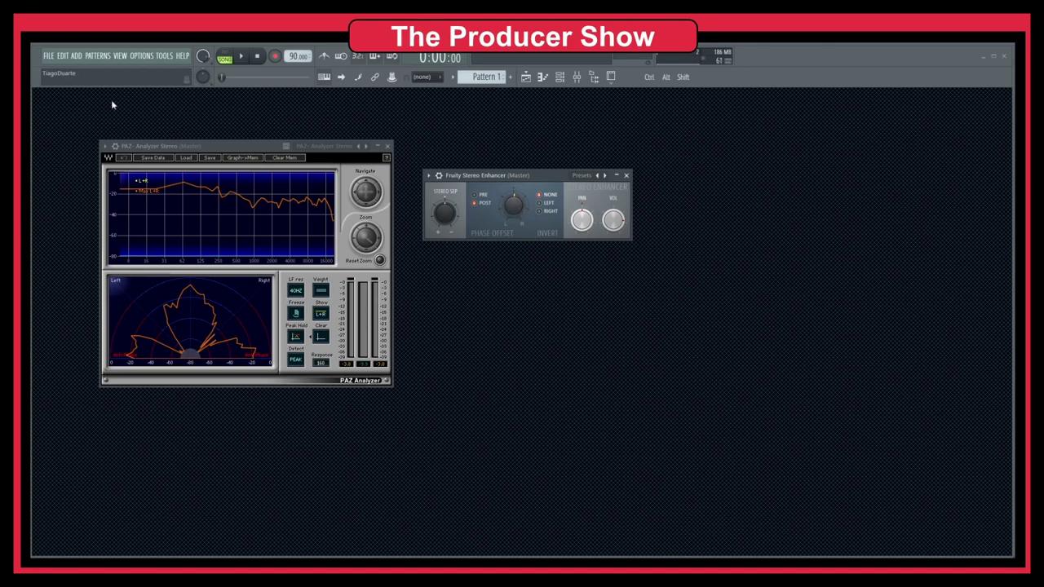
Play the loop while varying the stereo separation, with the phase offset set to Pre at 0.1 ms right
key(space)
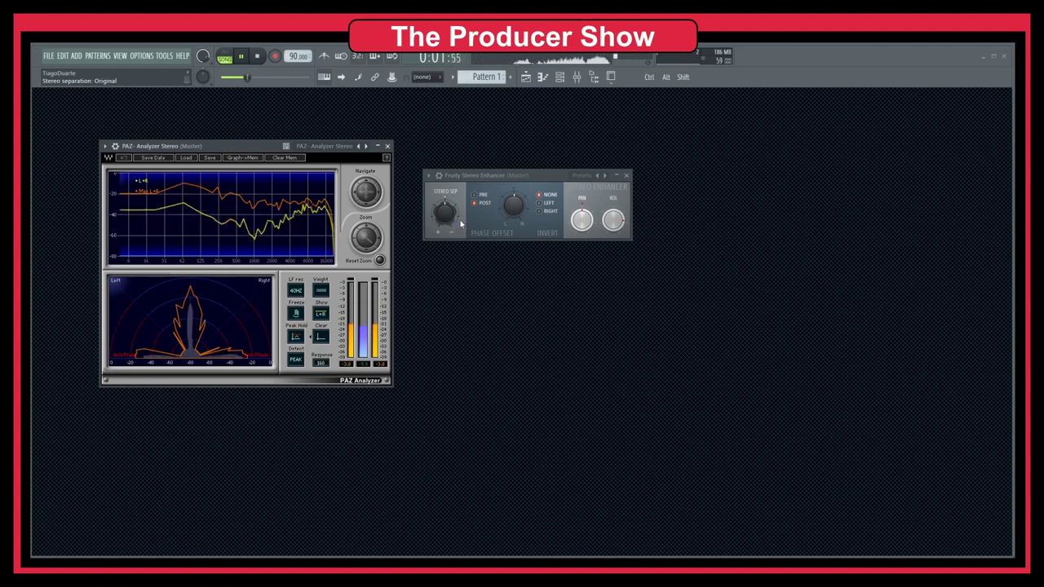
mouse_move(455, 221)
mouse_down()
mouse_move(452, 189)
mouse_move(449, 219)
mouse_up()
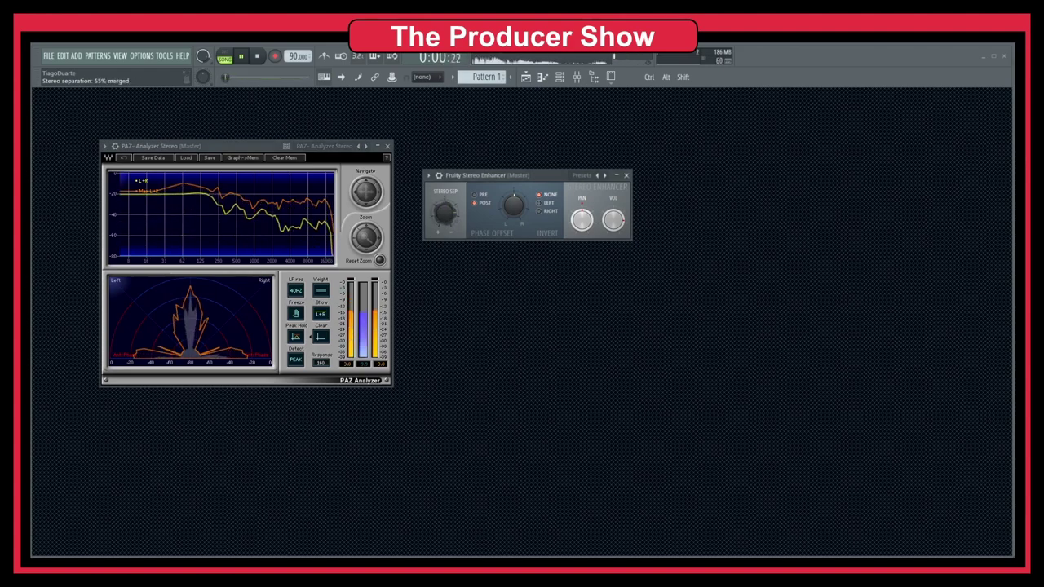
click(449, 219)
mouse_move(448, 218)
mouse_down()
mouse_move(448, 248)
mouse_move(452, 213)
mouse_up()
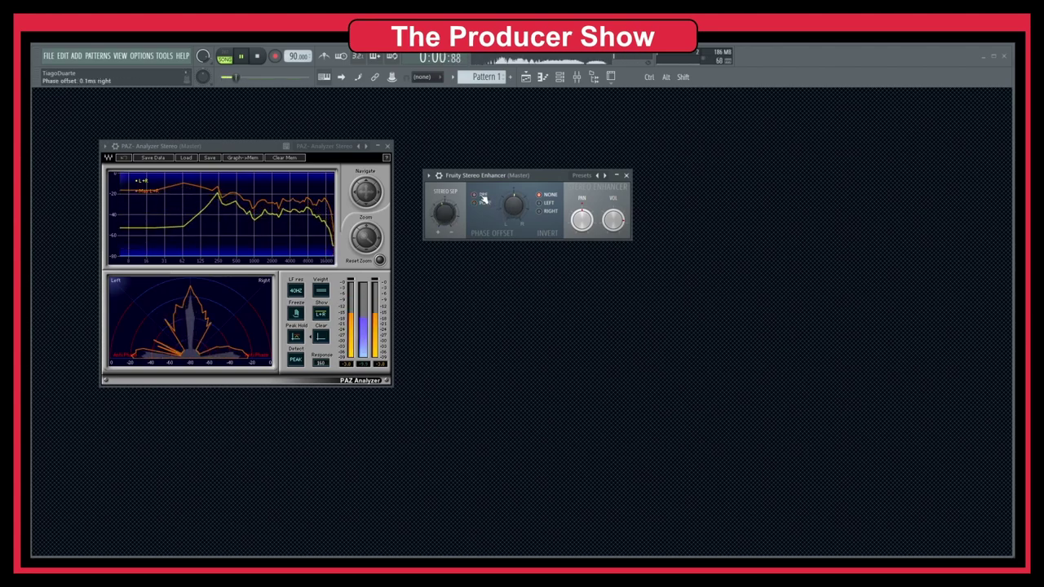
drag(445, 215, 449, 225)
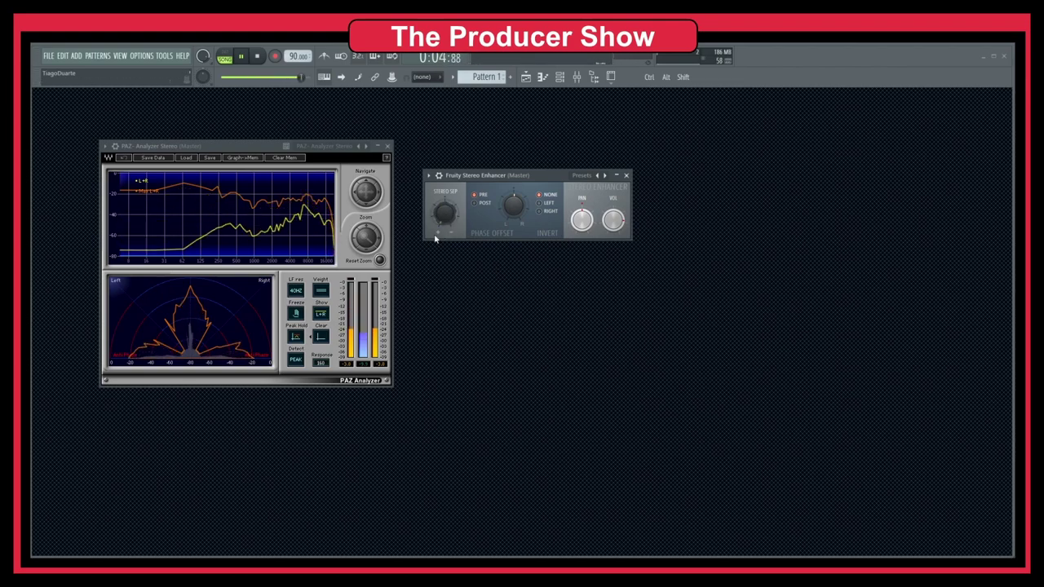
Replay the loop while sweeping the stereo separation, including 100% separated, and stop playback
key(space)
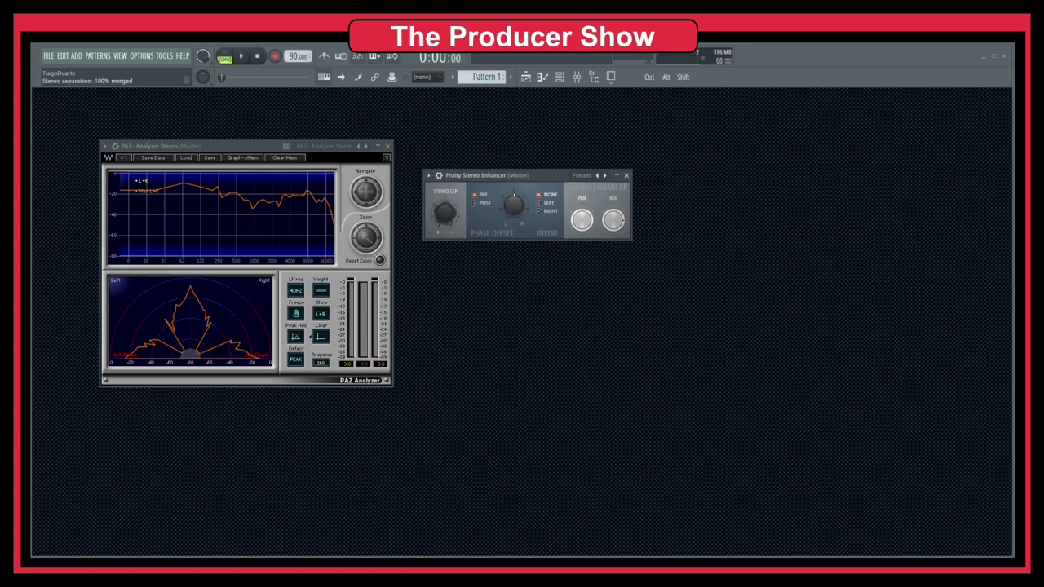
key(space)
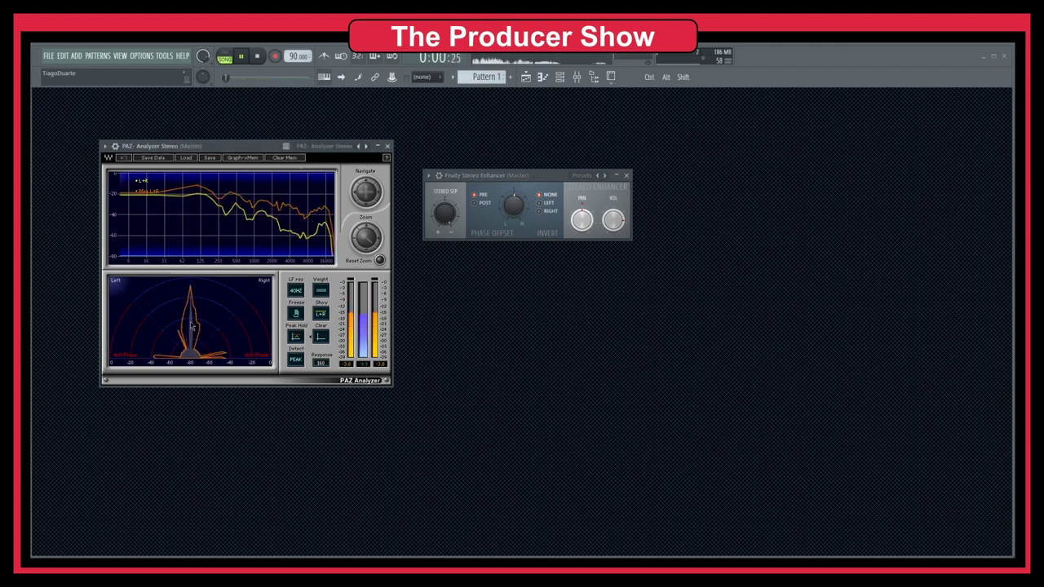
drag(444, 212, 444, 188)
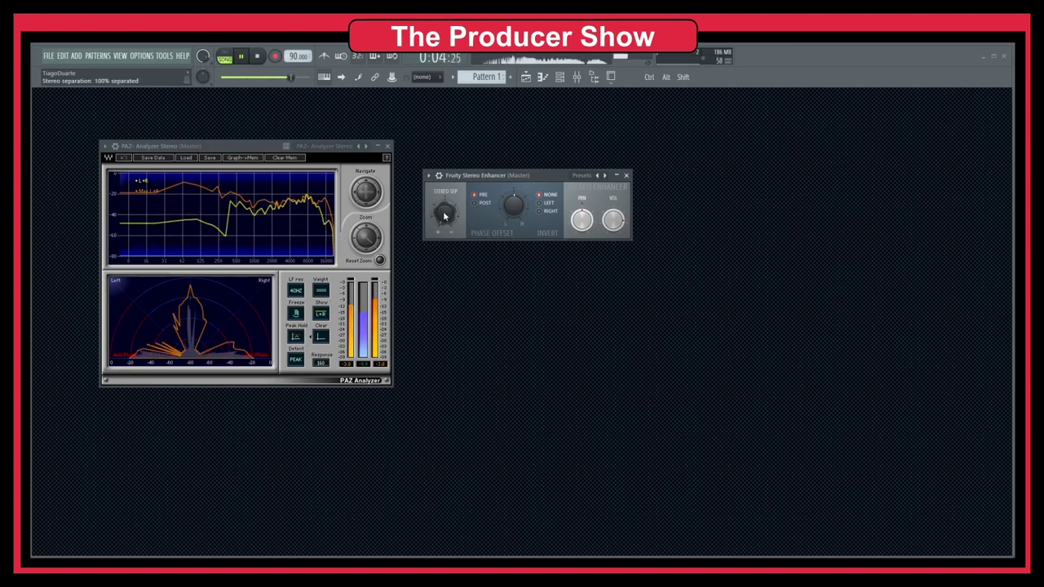
drag(445, 187, 444, 200)
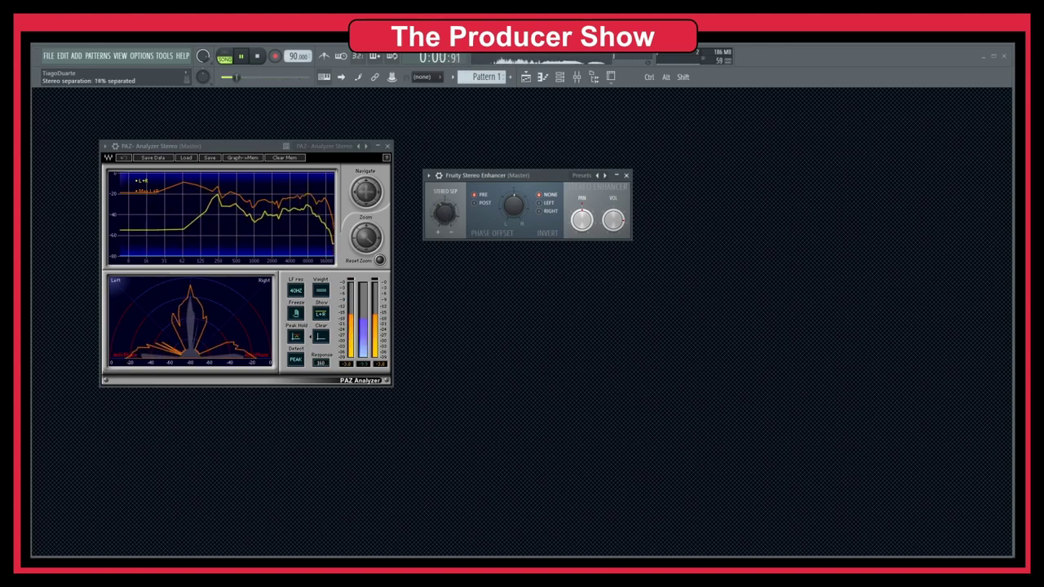
key(space)
Switch the phase offset to Post and play the loop with the left, then the right channel inverted
click(482, 204)
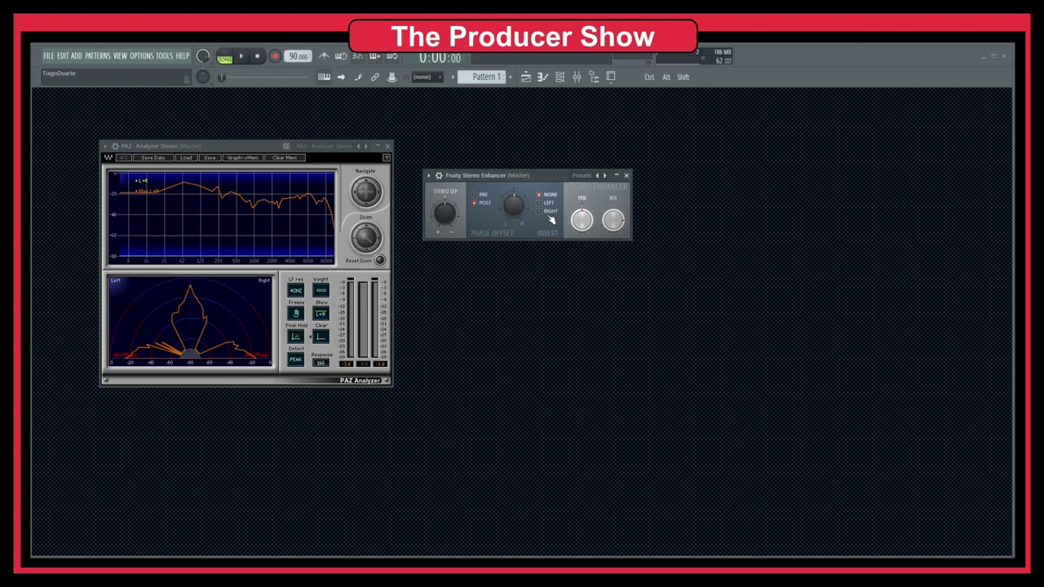
key(space)
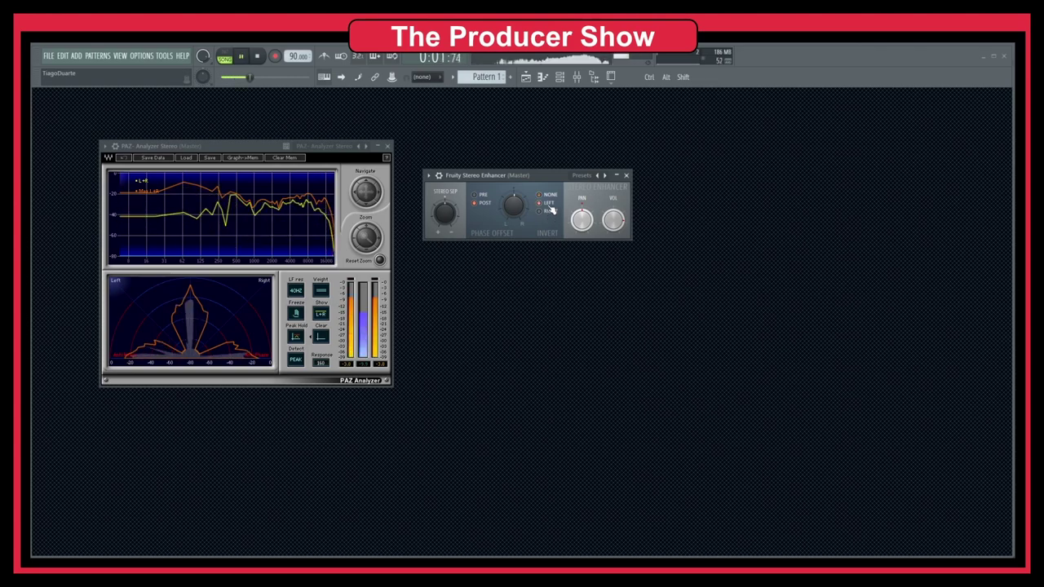
key(space)
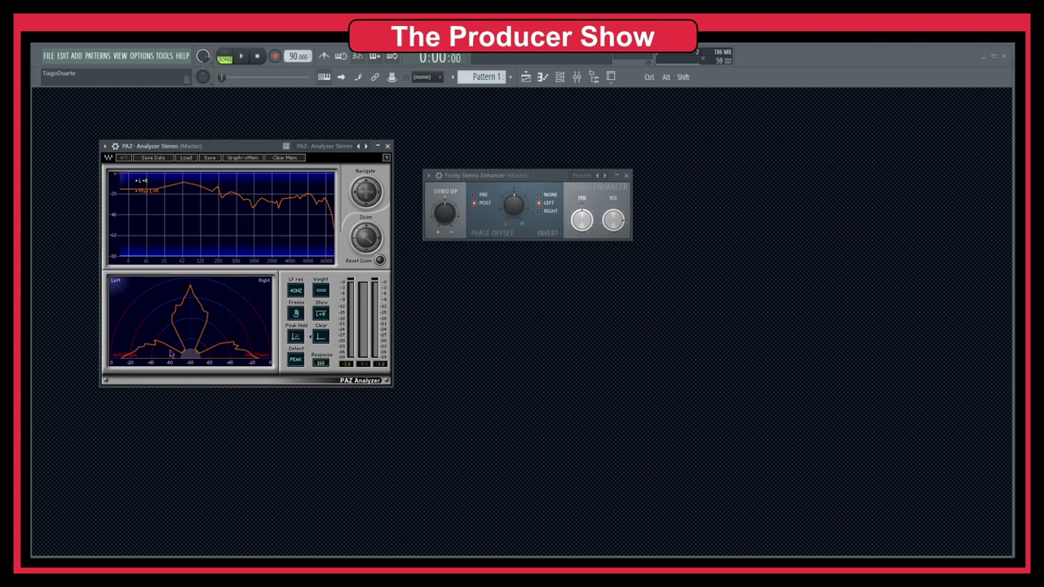
key(space)
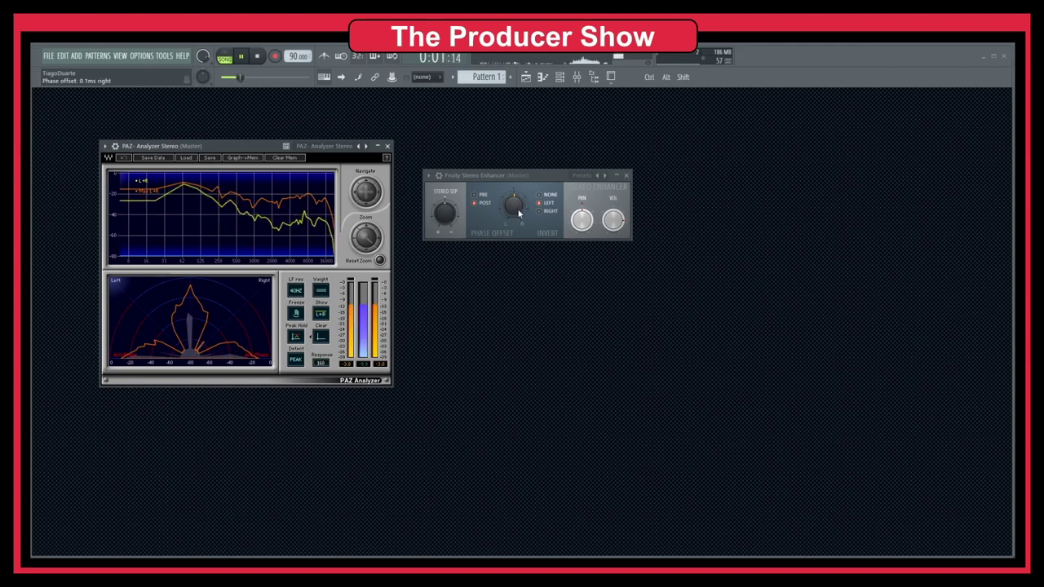
click(546, 214)
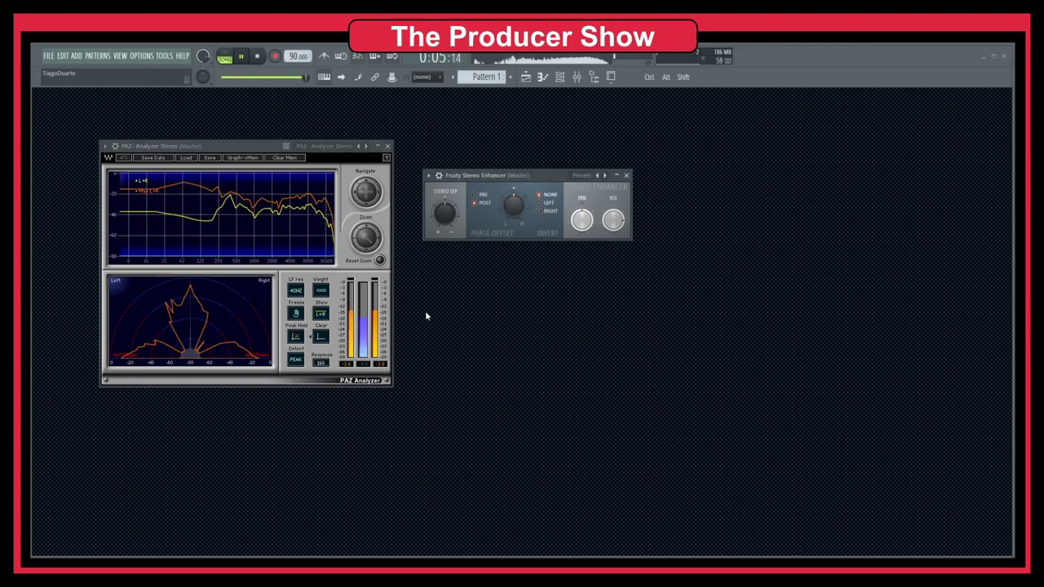
Sweep the phase offset, including 1.7 ms left, with inversion set to None while the loop plays, and stop playback
scroll(514, 205, down, 1)
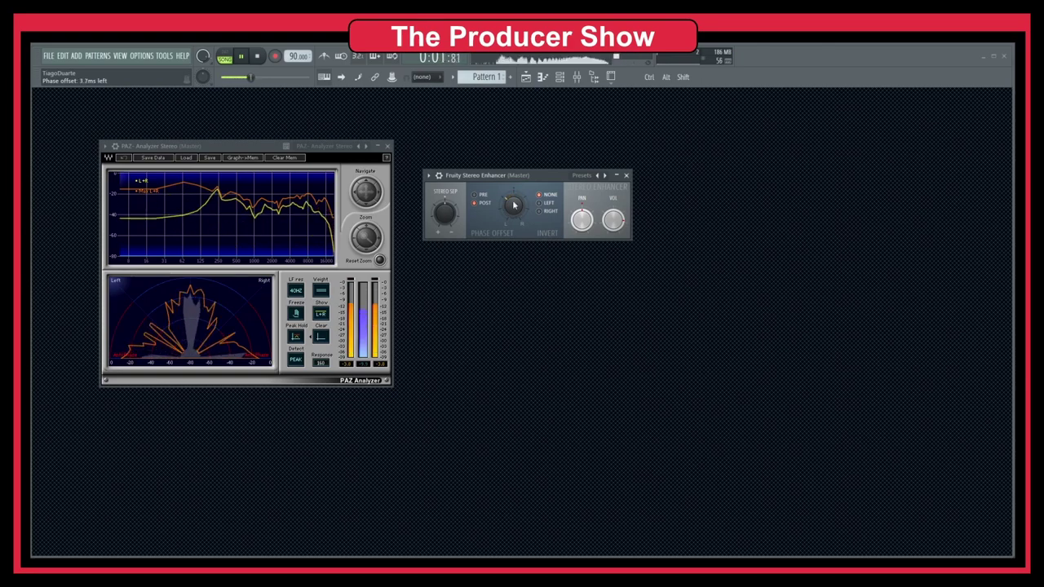
drag(512, 205, 497, 228)
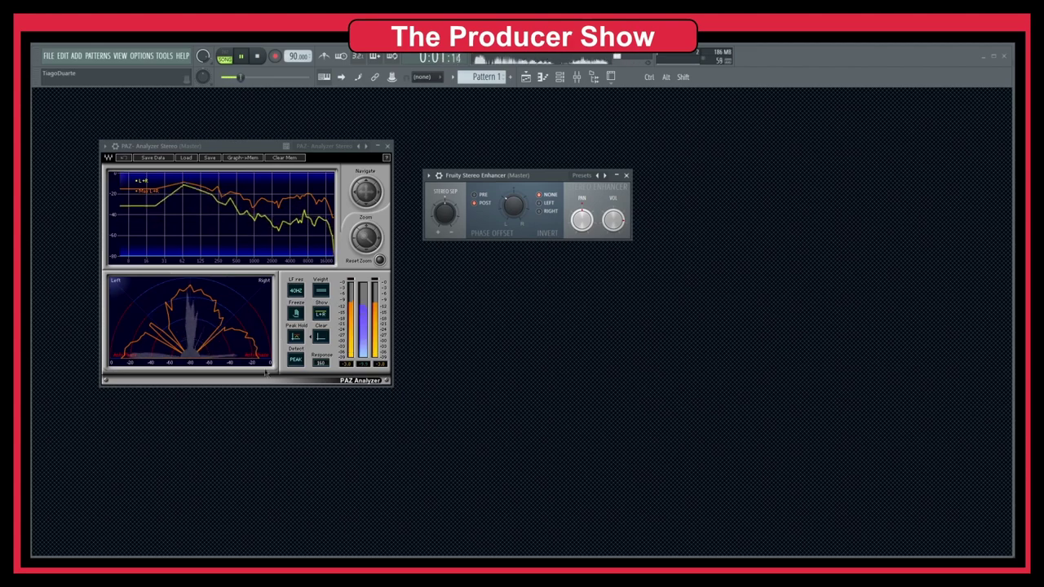
key(space)
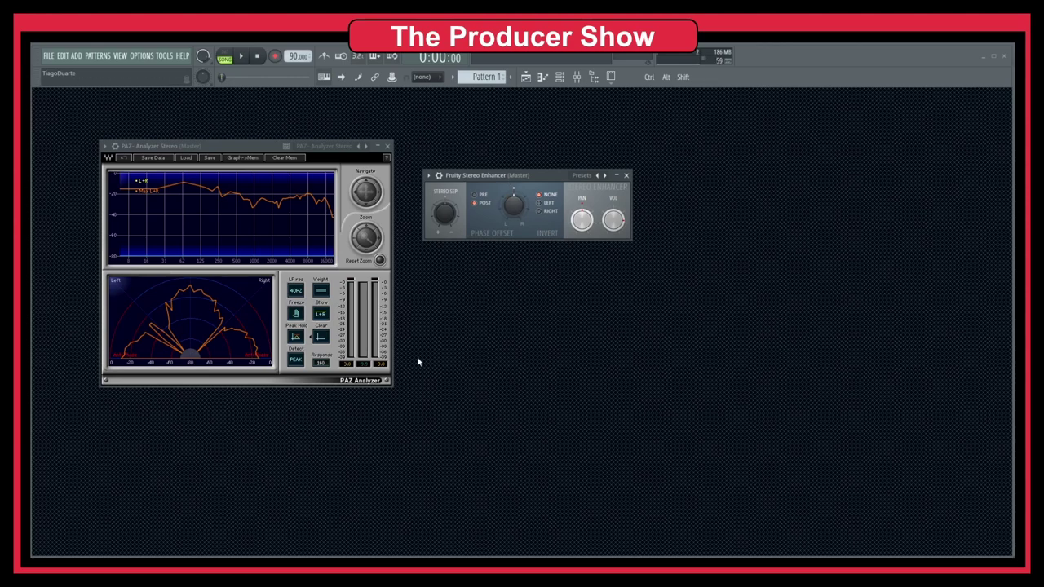
Clear the PAZ Analyzer's memory and close it, moving the Fruity Stereo Enhancer window nearer the middle of the workspace
click(283, 160)
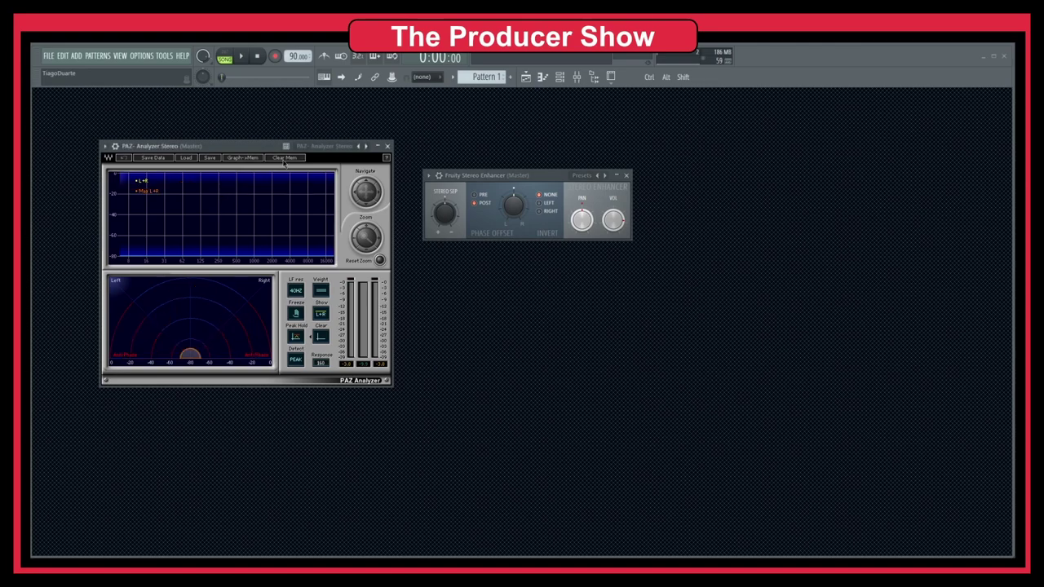
click(388, 148)
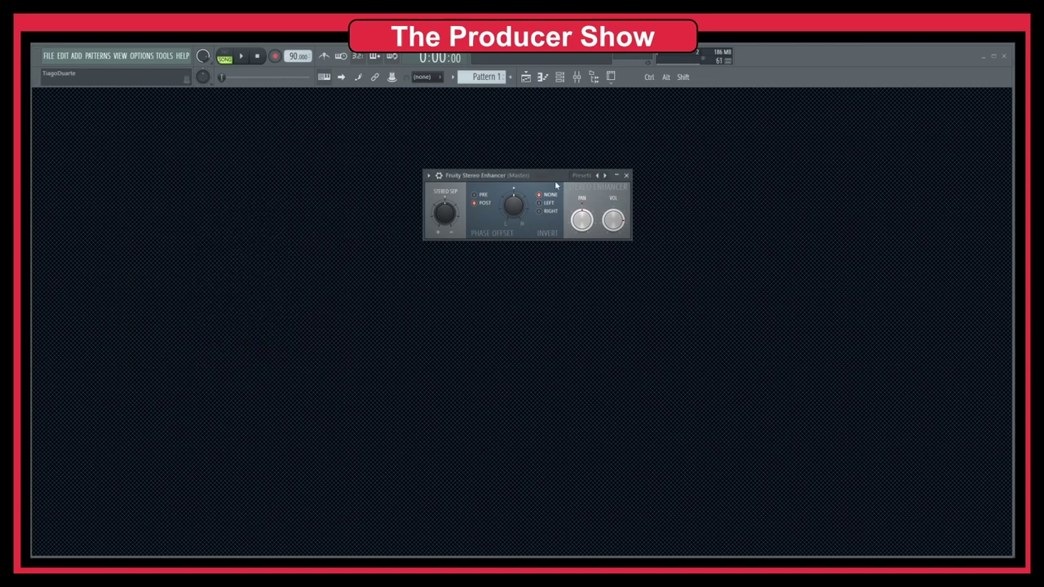
drag(538, 177, 478, 216)
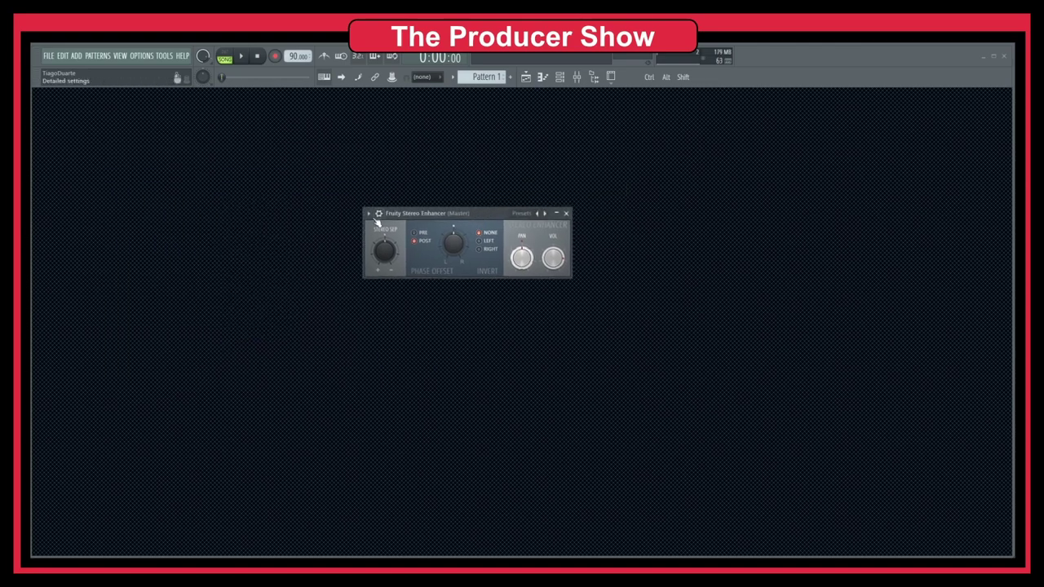